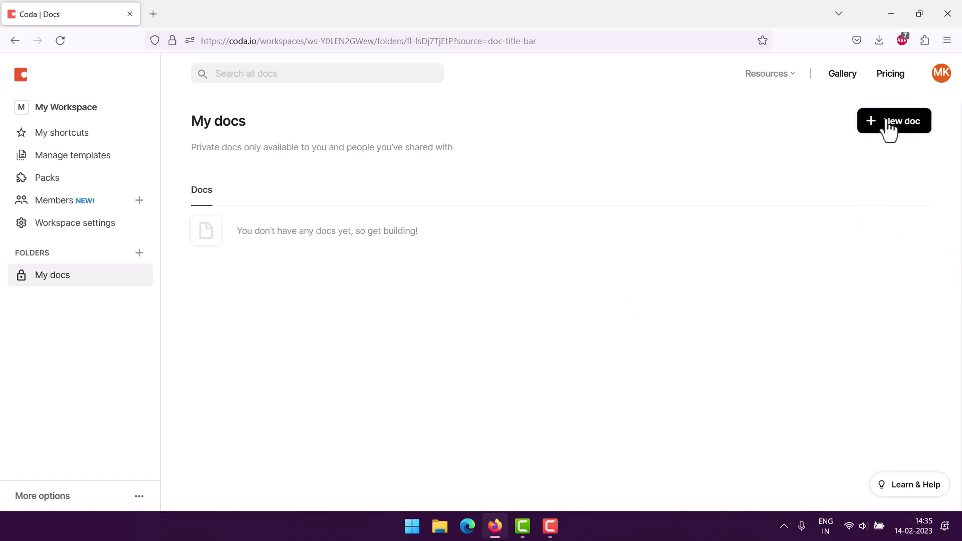
Create a new blank doc with no template.
click(885, 125)
click(162, 157)
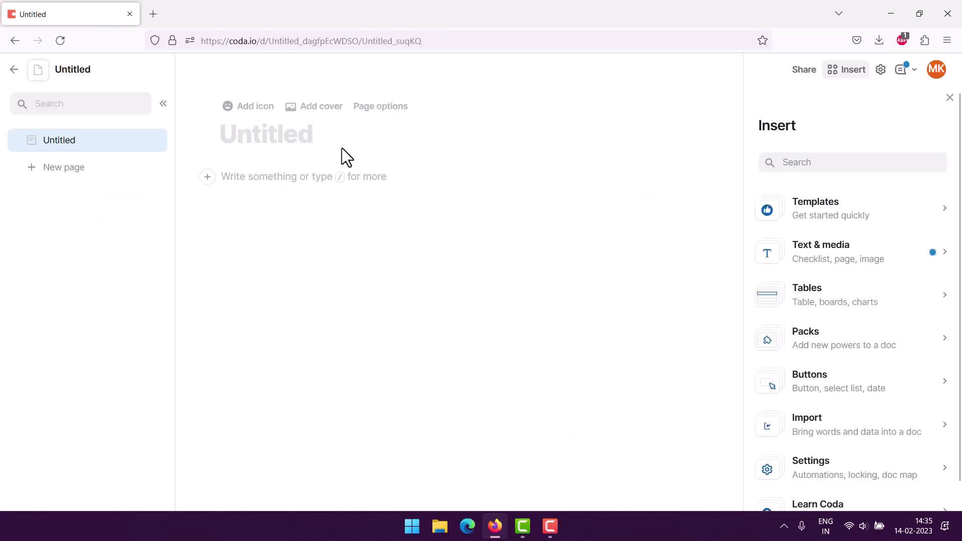
Title the doc 'Warranty Item tracker' and place the cursor in the empty body below.
click(313, 179)
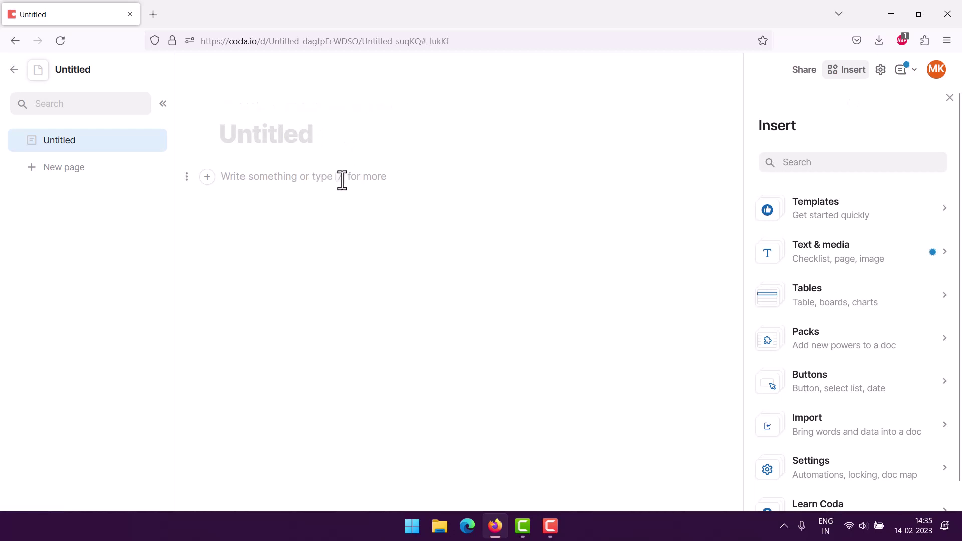
click(253, 134)
text(Wa)
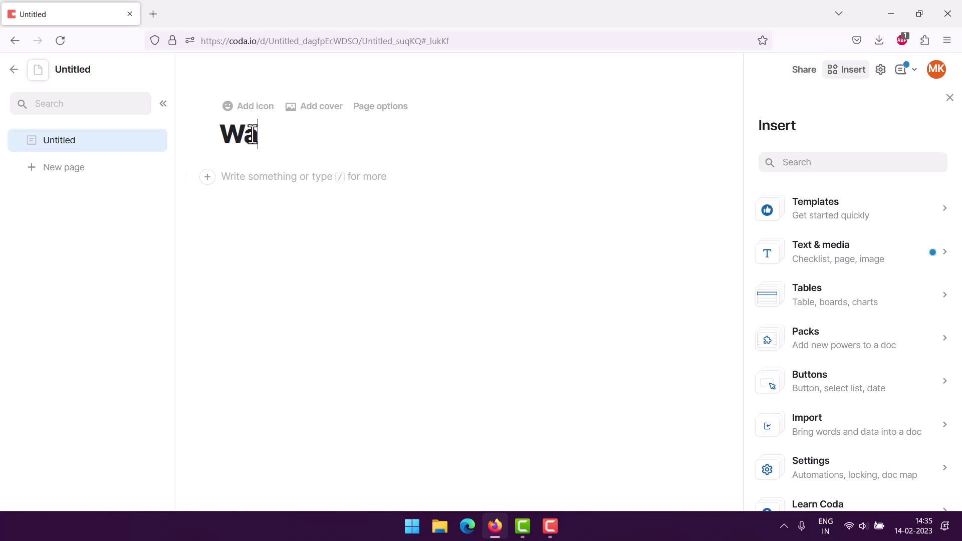
text(rranty I)
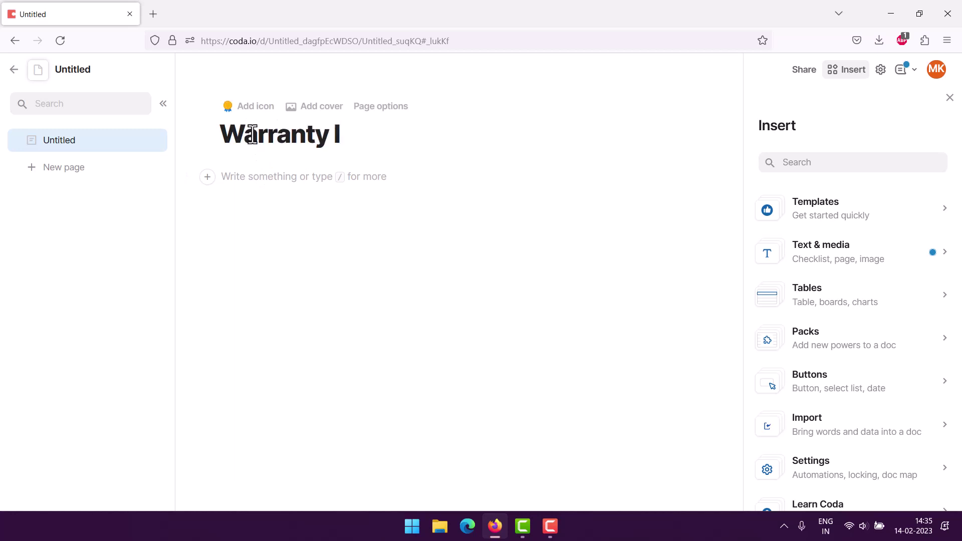
text(tem tracker)
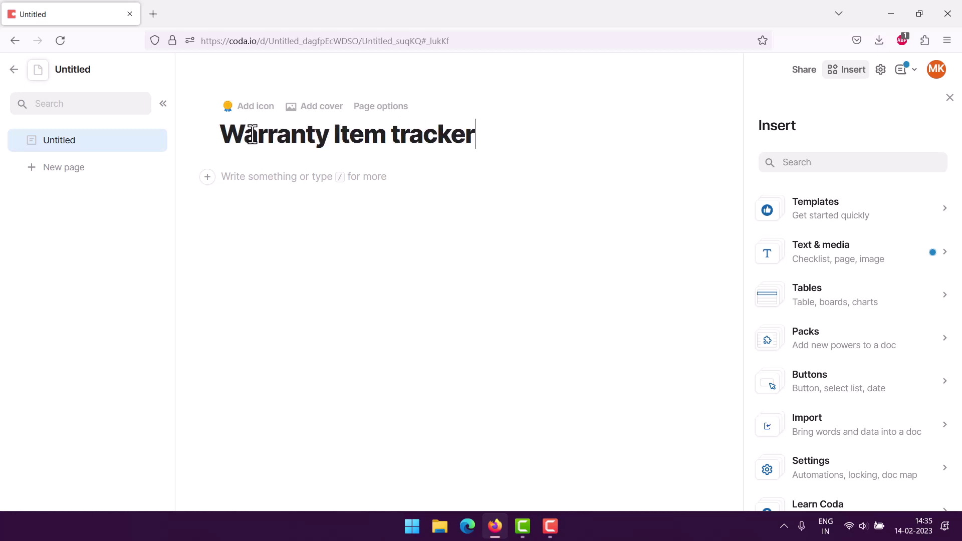
click(259, 178)
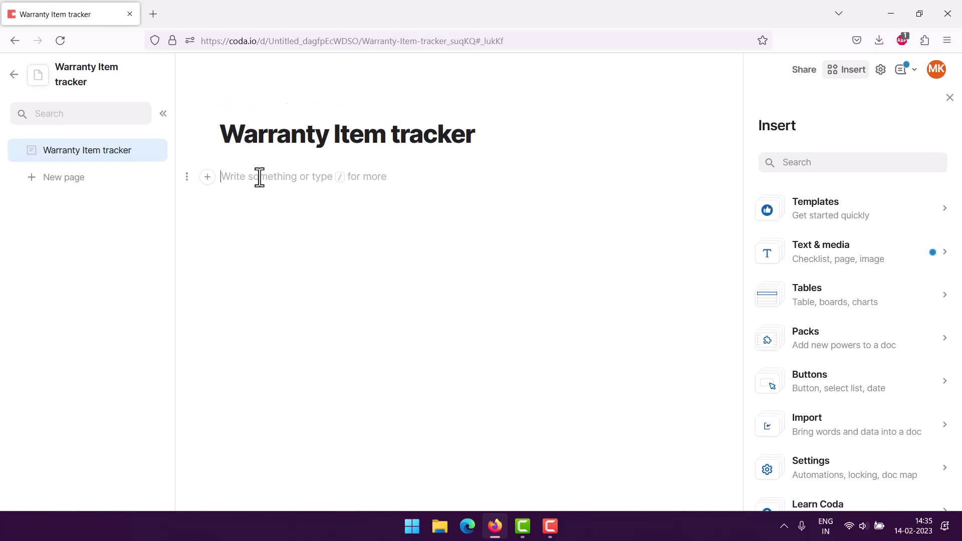
Insert a table from the / menu and name its first column Item Name.
text(/)
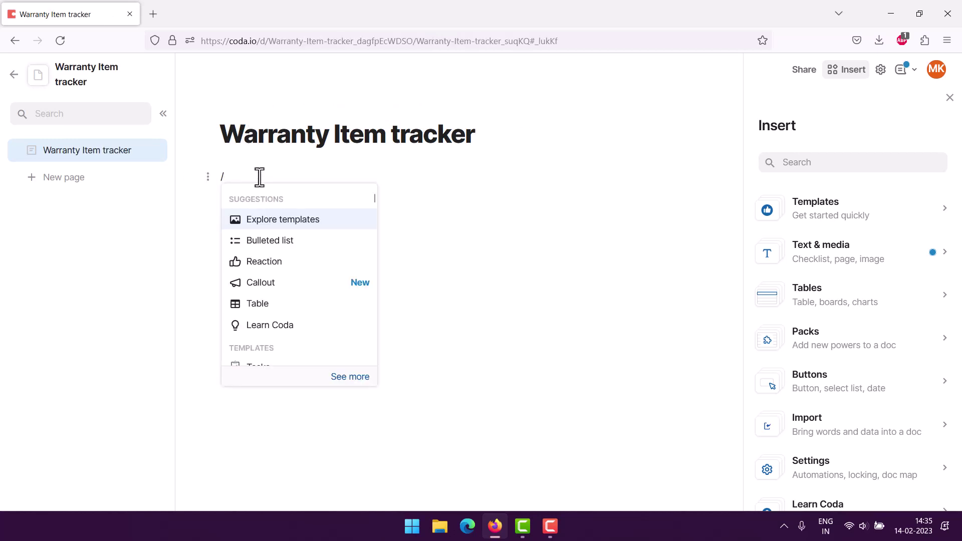
click(332, 303)
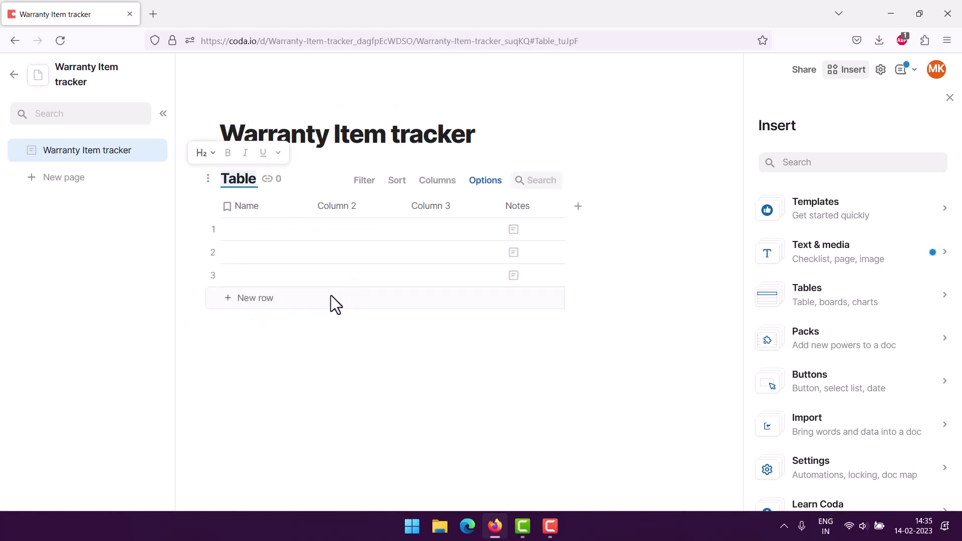
click(256, 207)
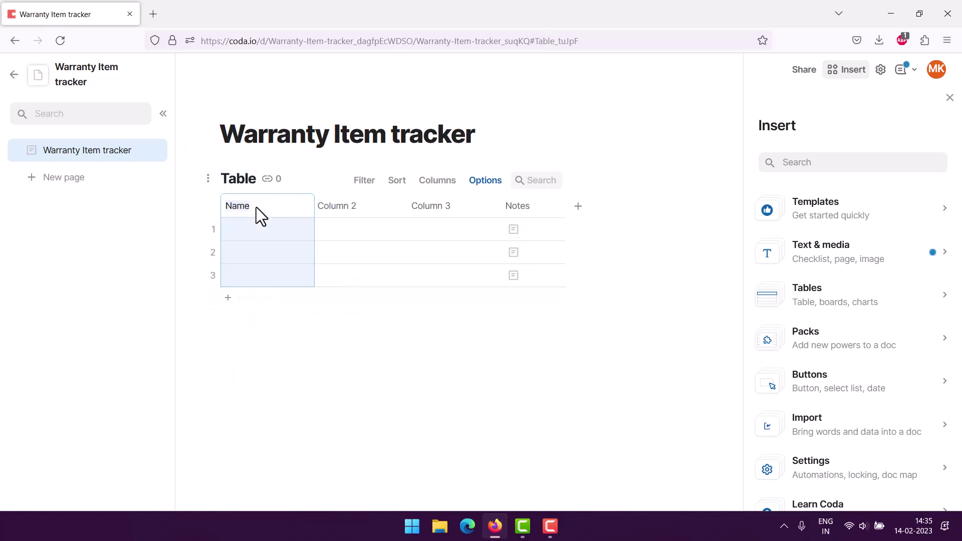
text(Item Name)
key(Tab)
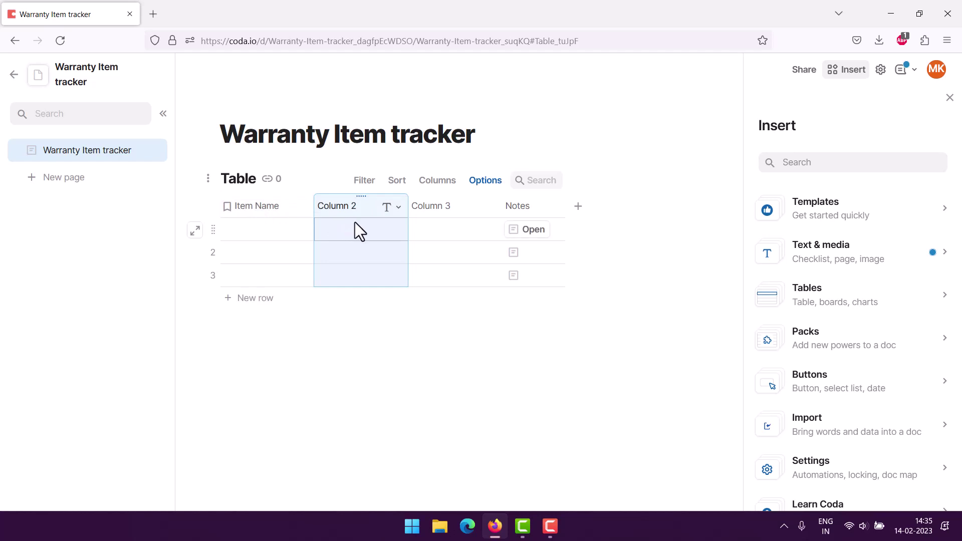
Rename the second and third columns to Merchant and Purchase Date.
click(344, 209)
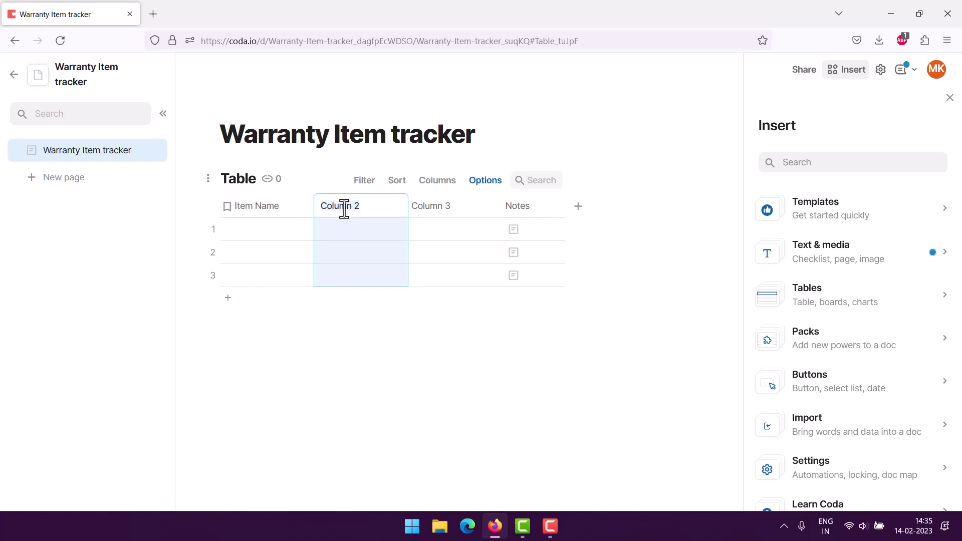
text(Merchant)
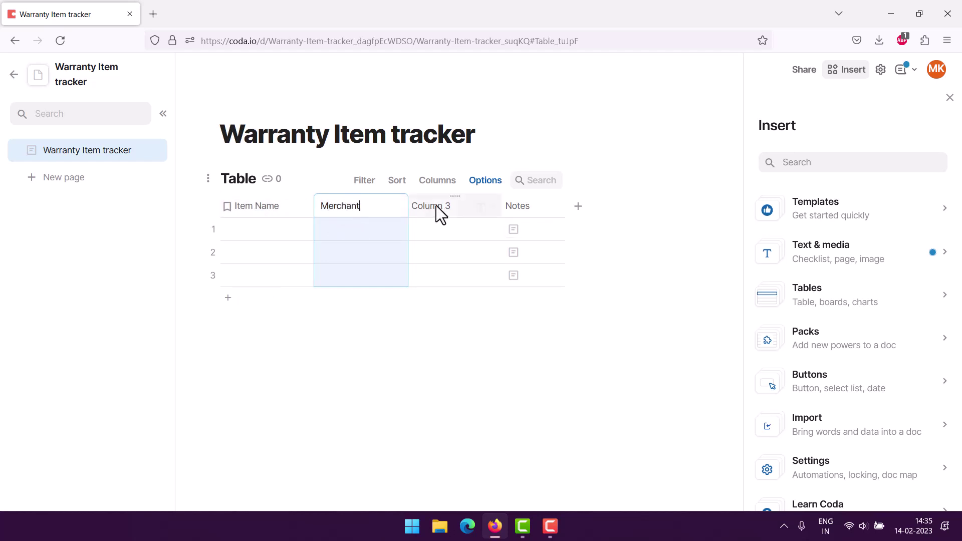
key(Tab)
click(435, 205)
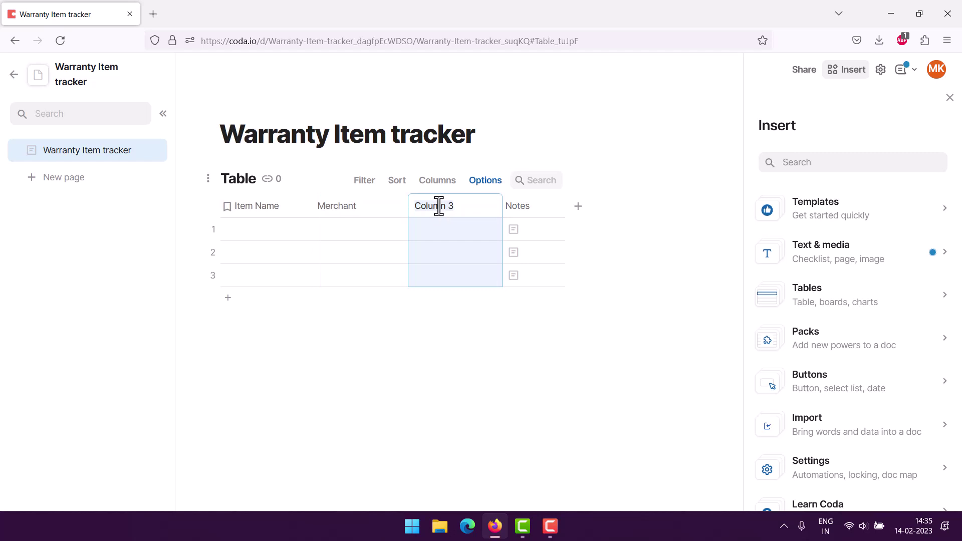
text(Purchase Dat)
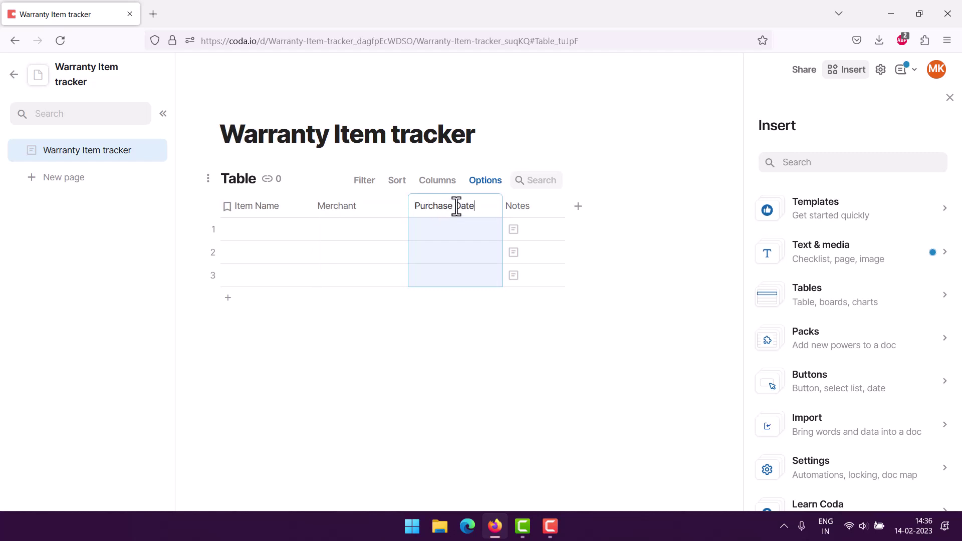
text(e)
click(547, 207)
scroll(569, 321, down, 1)
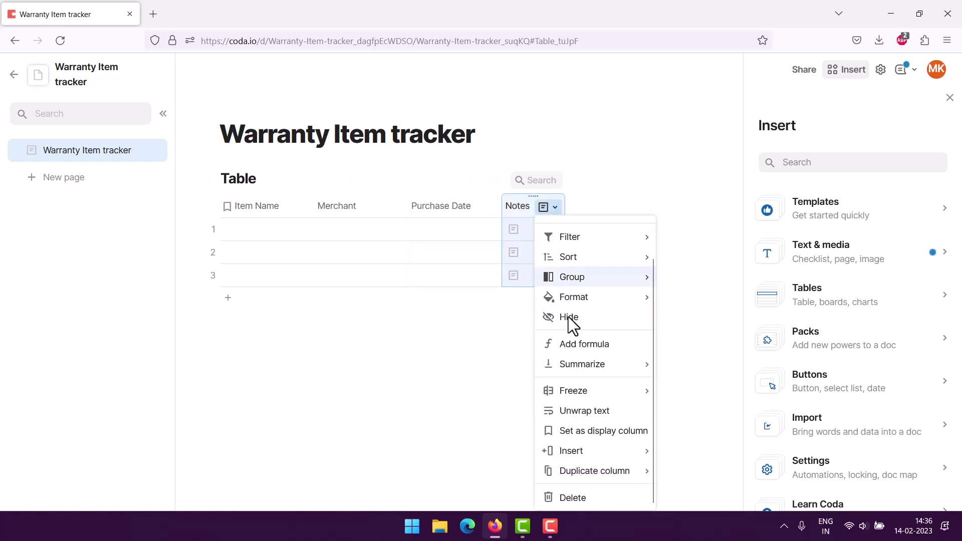
Delete the Notes column and add an Expiration Date column in its place.
click(571, 497)
click(511, 206)
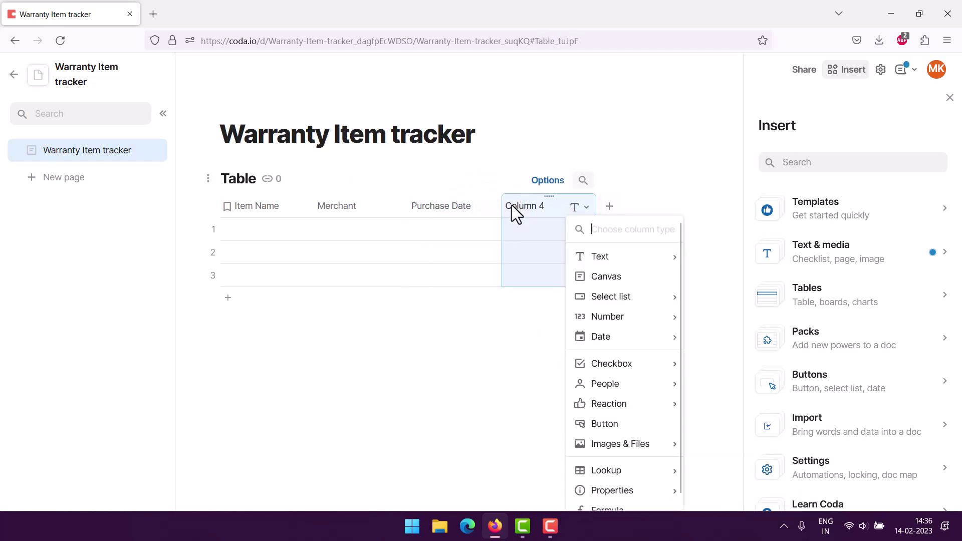
click(514, 206)
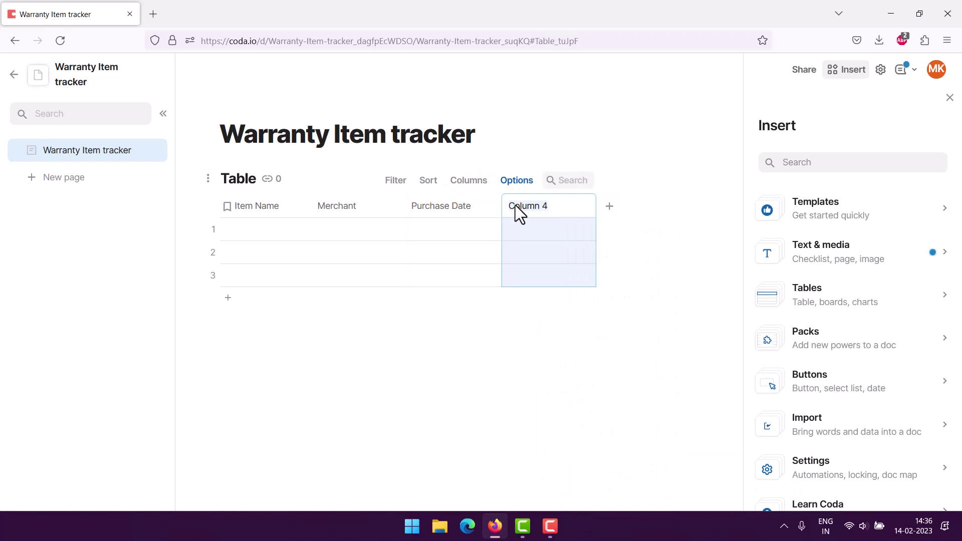
text(Enpra)
key(BackSpace)
key(BackSpace)
text(iration Date)
key(Return)
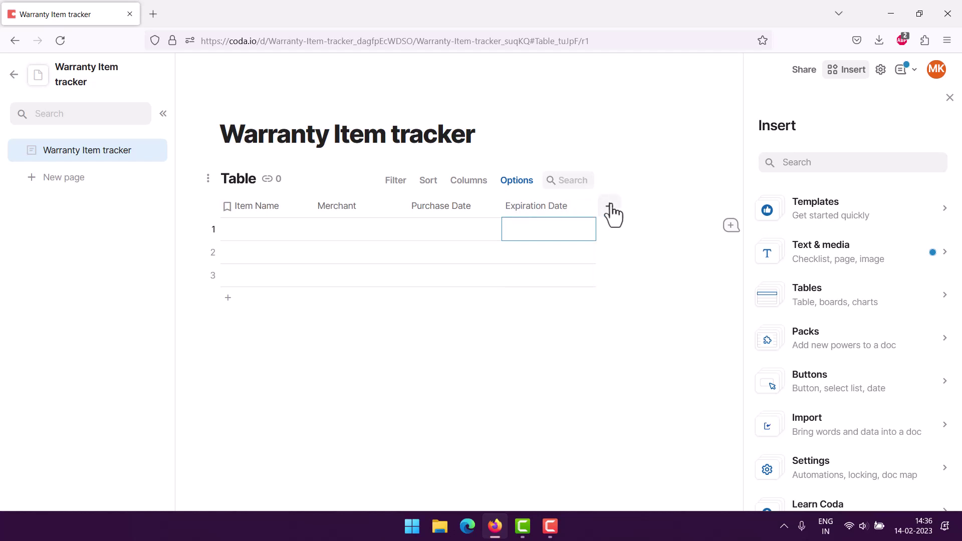
Add a Serial Number column and then a sixth column after it.
click(610, 205)
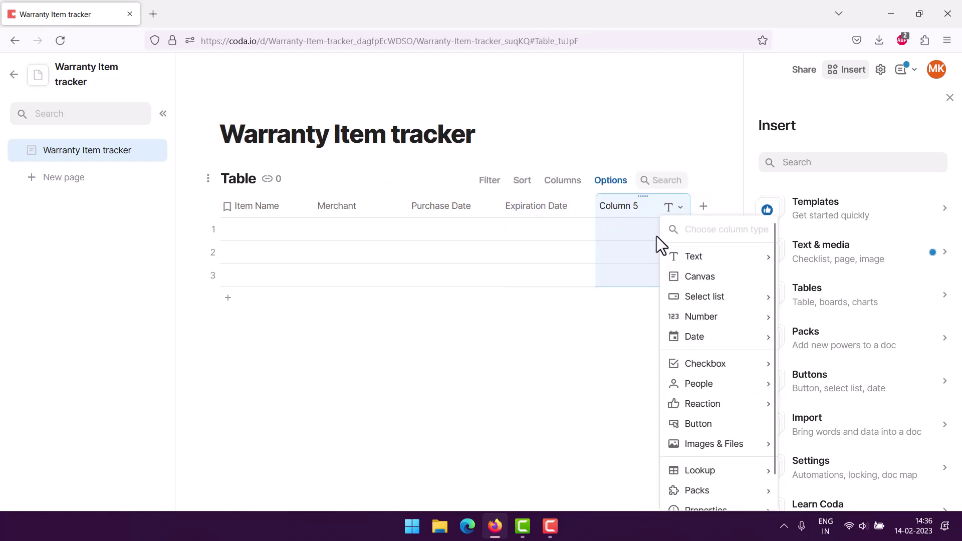
click(617, 206)
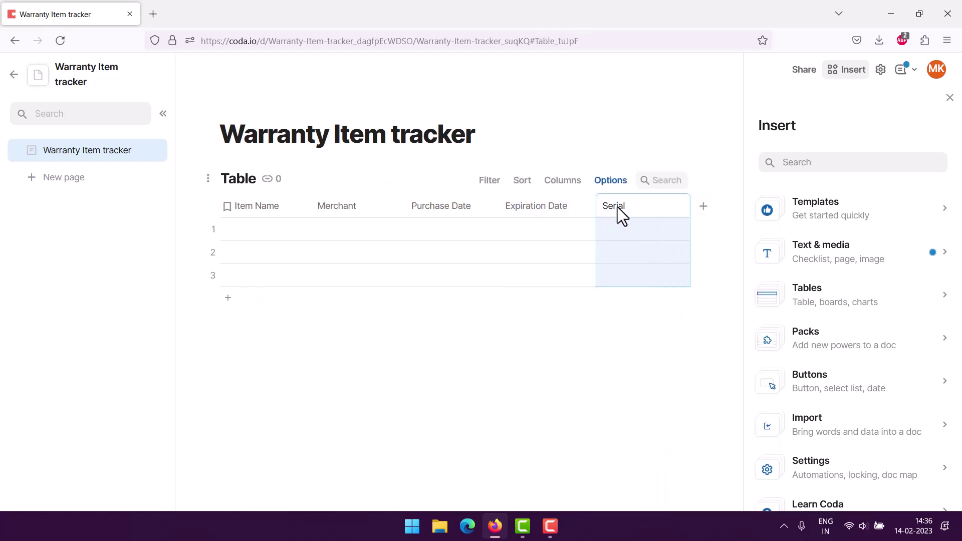
text(Serial Number)
click(949, 98)
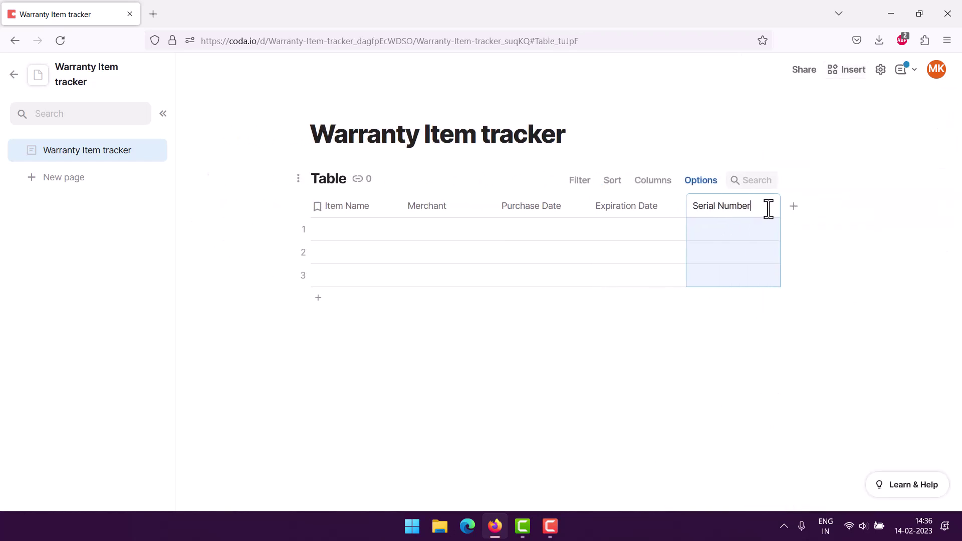
click(801, 207)
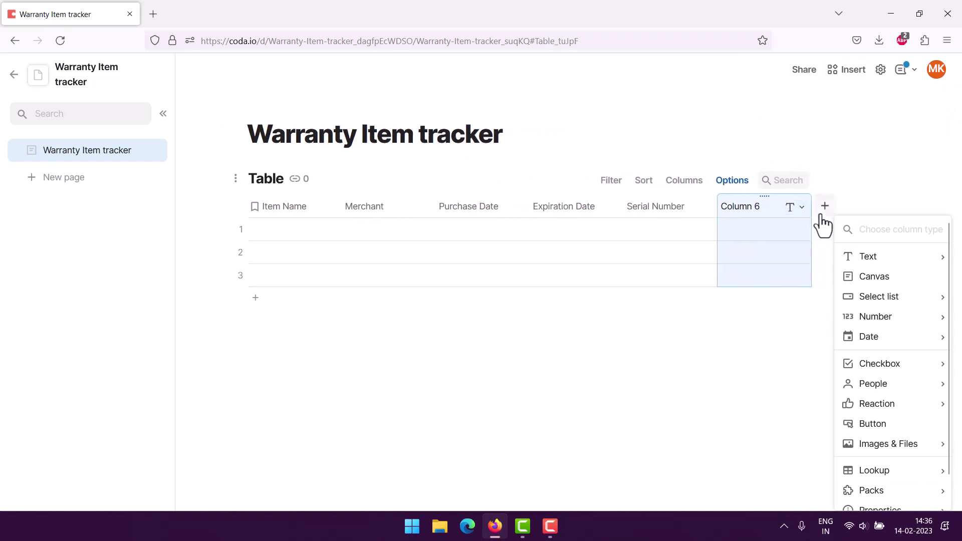
click(731, 206)
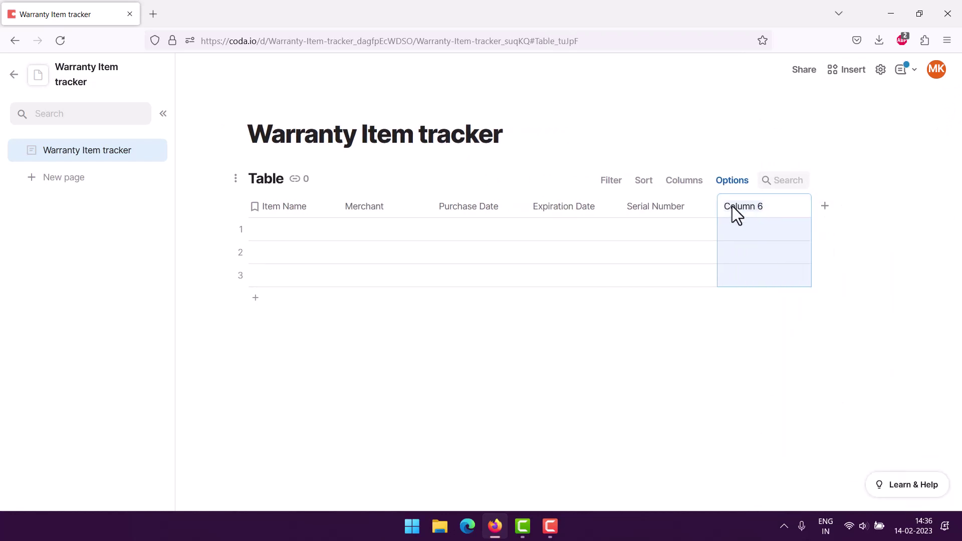
Name the sixth column Contact and keep Item Name and Merchant as Text columns.
text(Contact)
click(487, 322)
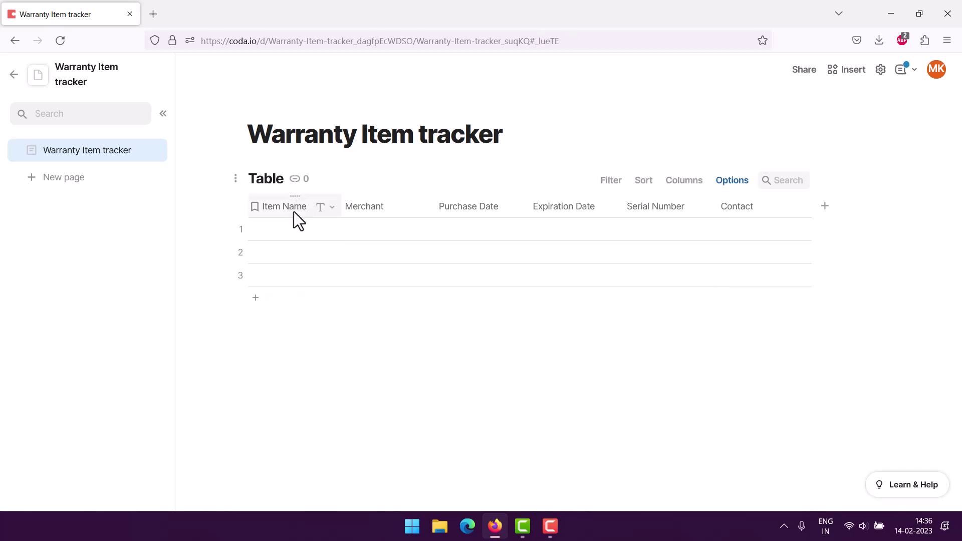
click(331, 207)
mouse_move(343, 224)
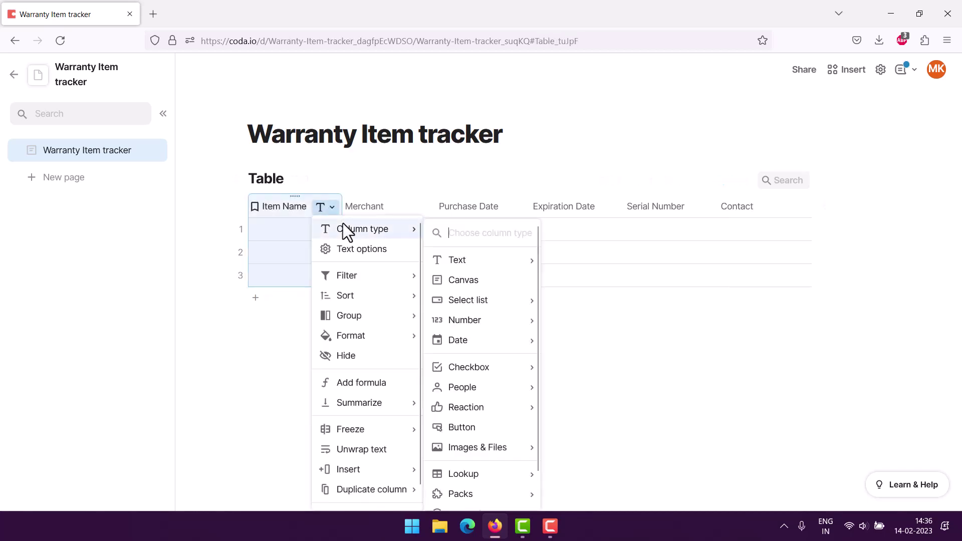
mouse_move(473, 264)
click(574, 260)
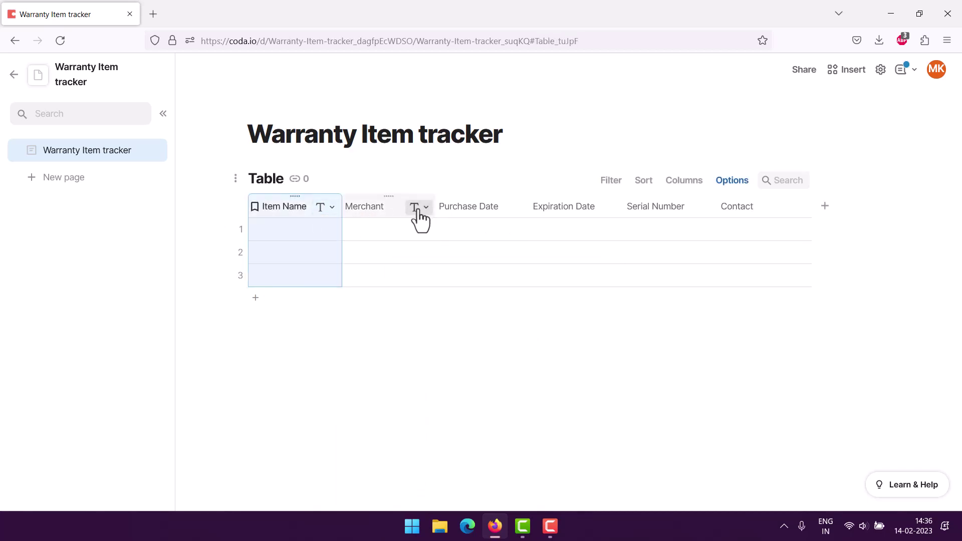
click(420, 207)
mouse_move(504, 226)
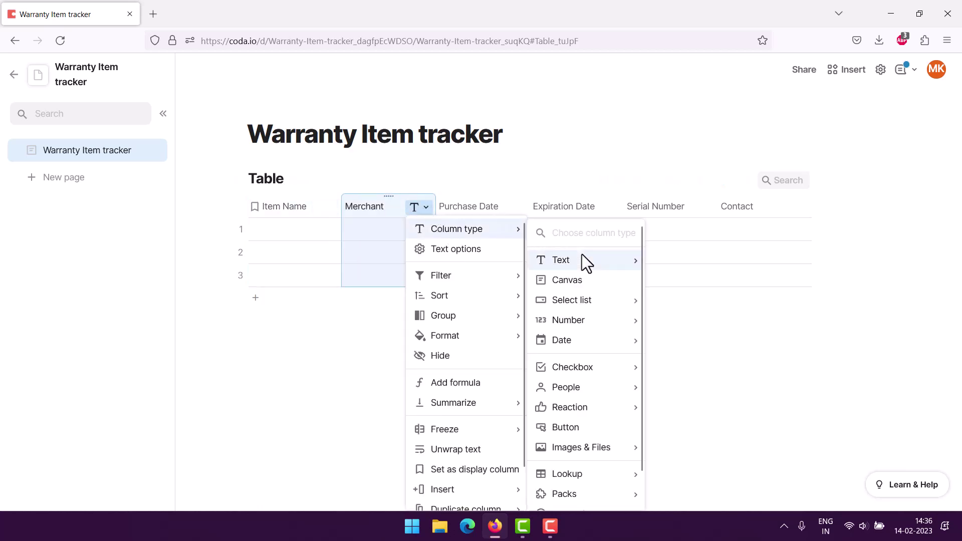
mouse_move(582, 260)
click(671, 261)
Set Purchase Date and Expiration Date to the Date column type.
click(510, 209)
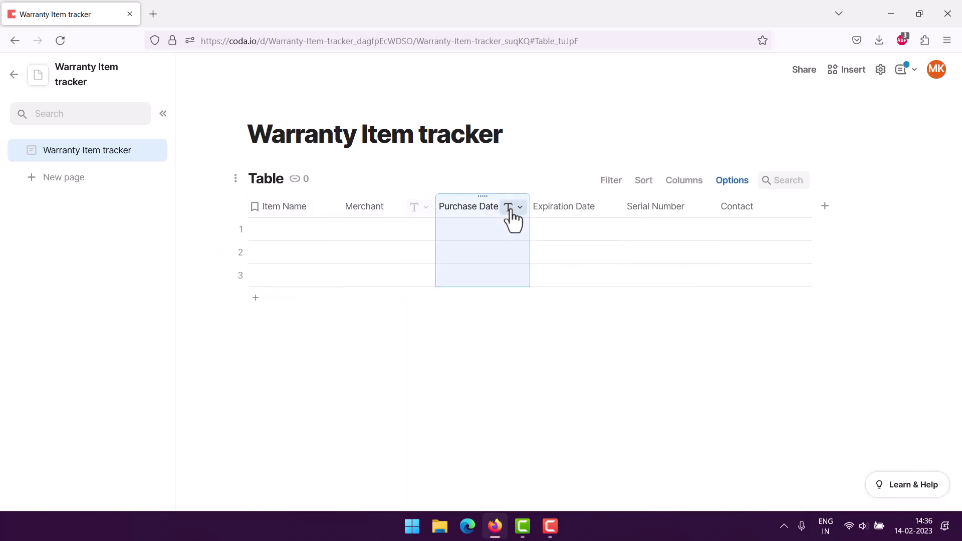
mouse_move(552, 230)
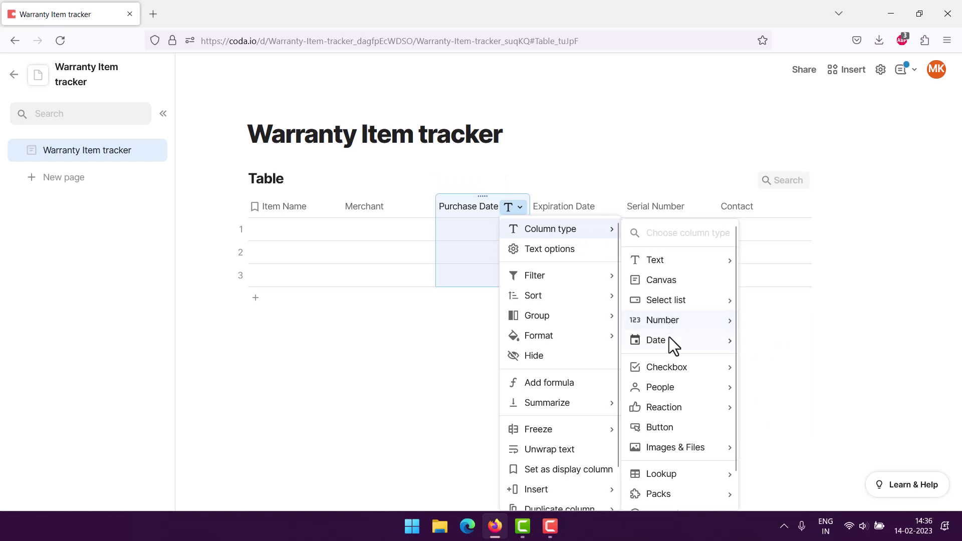
mouse_move(686, 342)
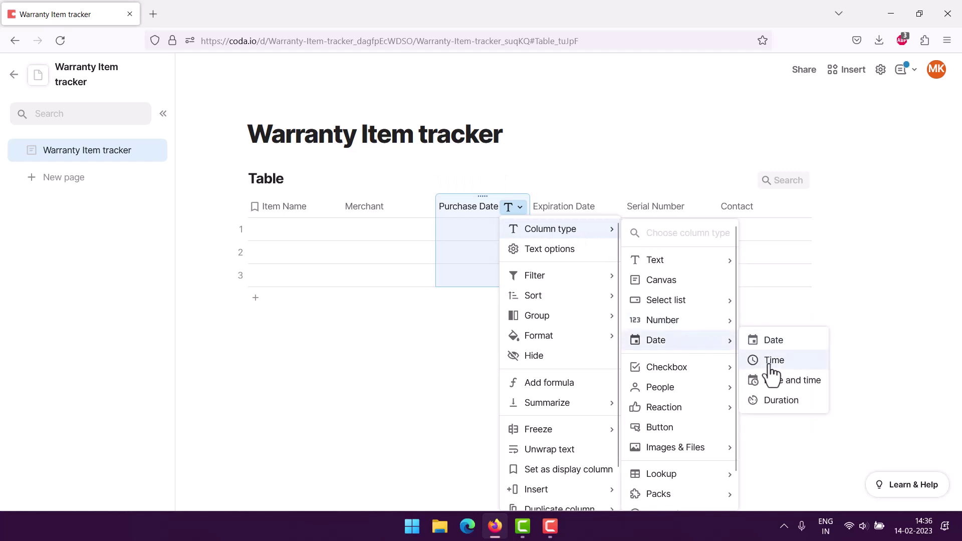
click(775, 342)
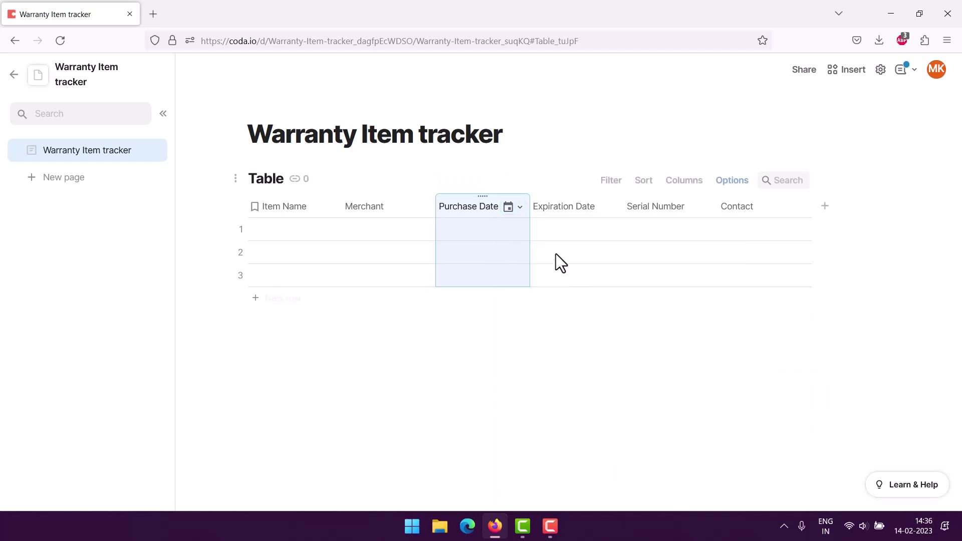
click(609, 207)
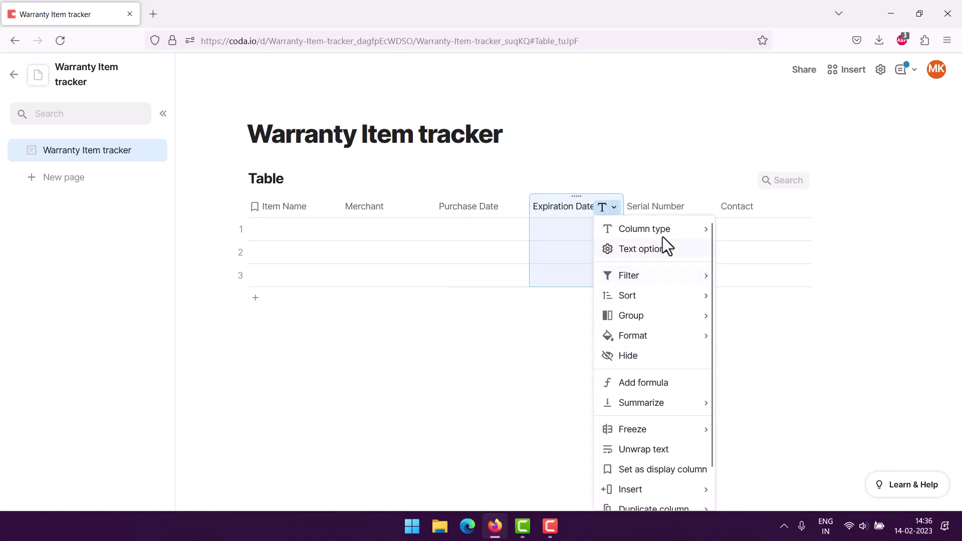
mouse_move(664, 234)
mouse_move(792, 338)
click(855, 339)
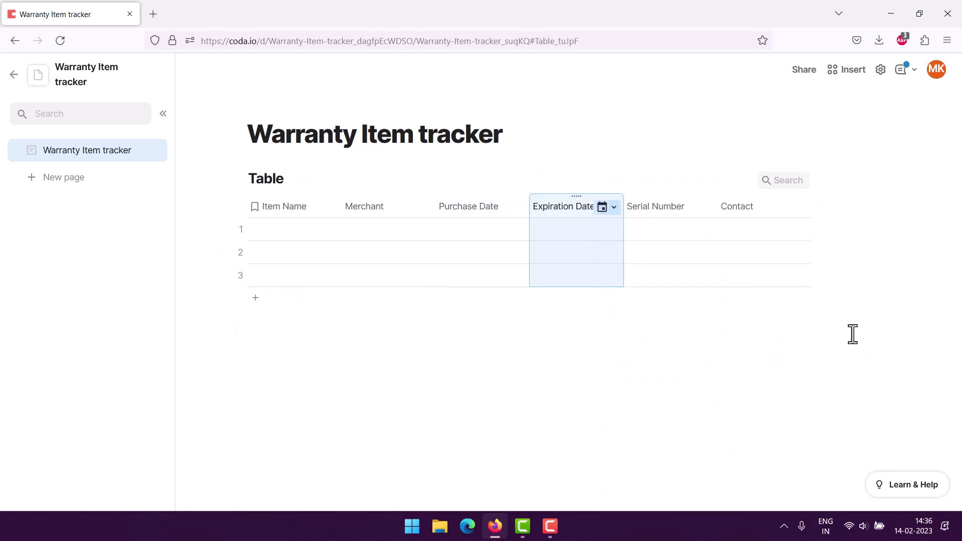
Make Serial Number a Number column and Contact a Text column.
click(703, 207)
mouse_move(713, 232)
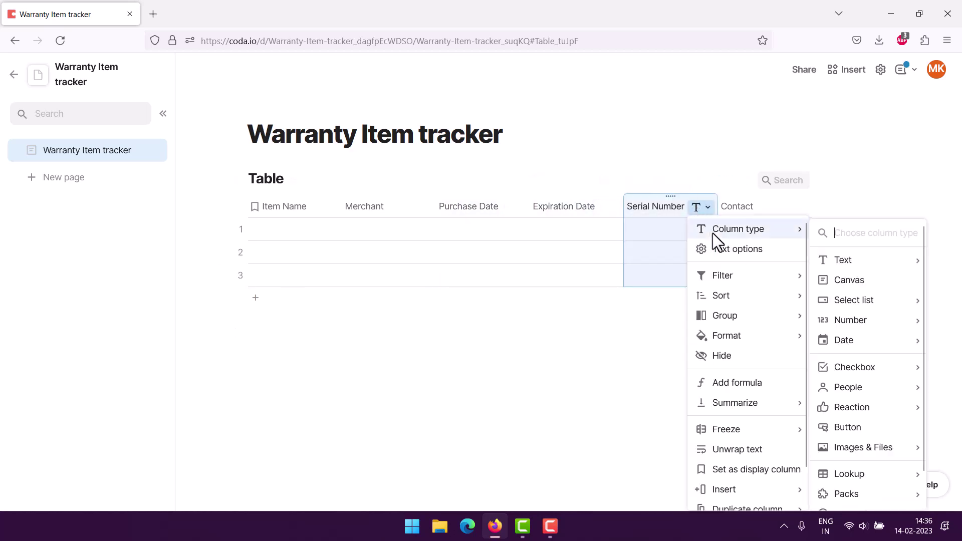
mouse_move(844, 318)
click(787, 320)
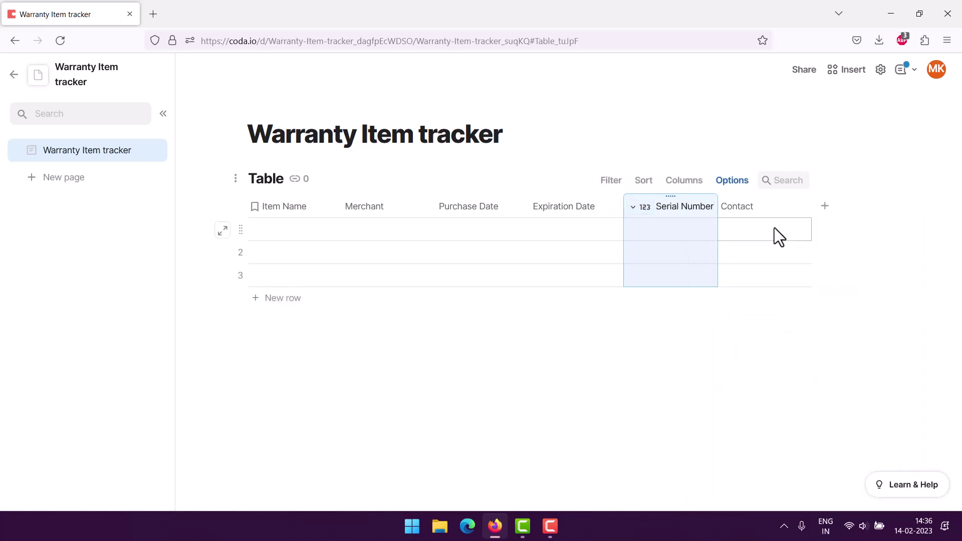
click(800, 208)
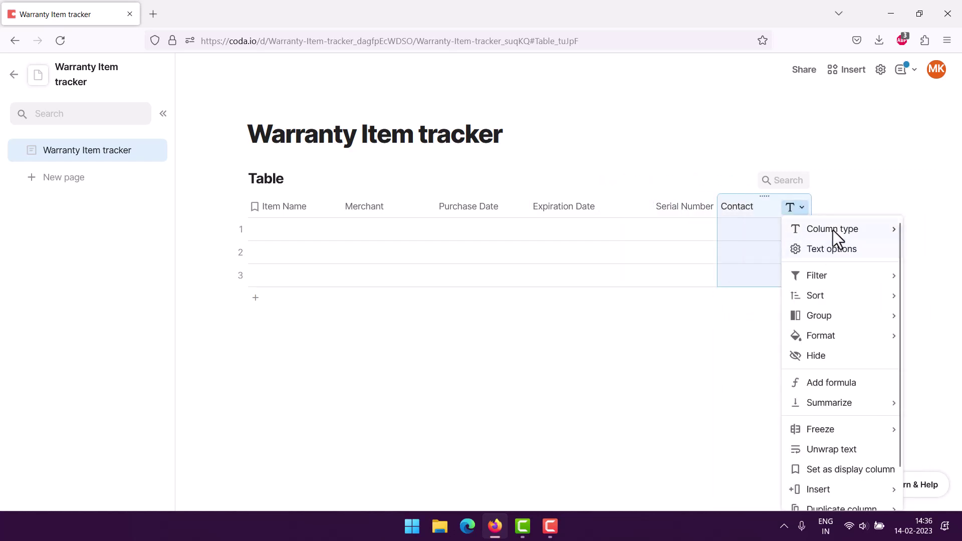
mouse_move(833, 230)
mouse_move(728, 386)
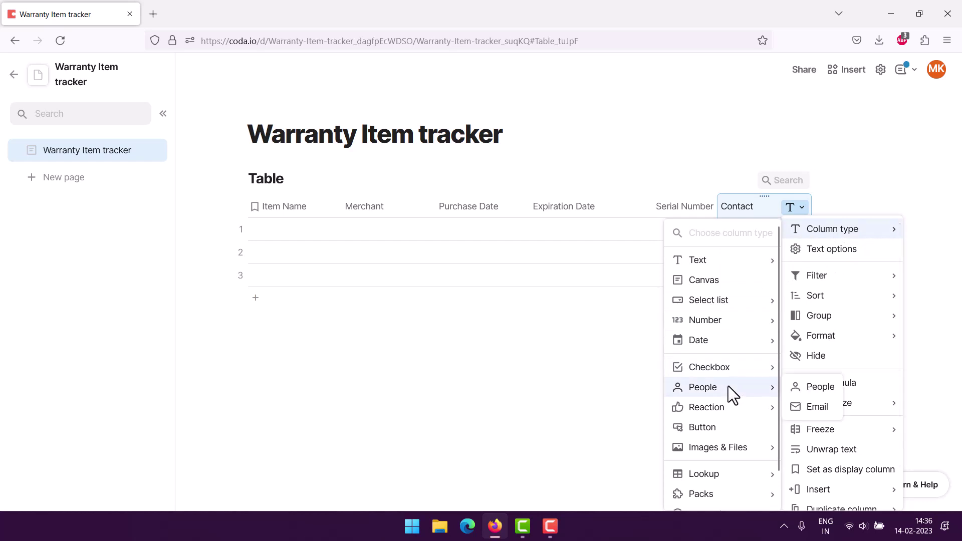
mouse_move(724, 260)
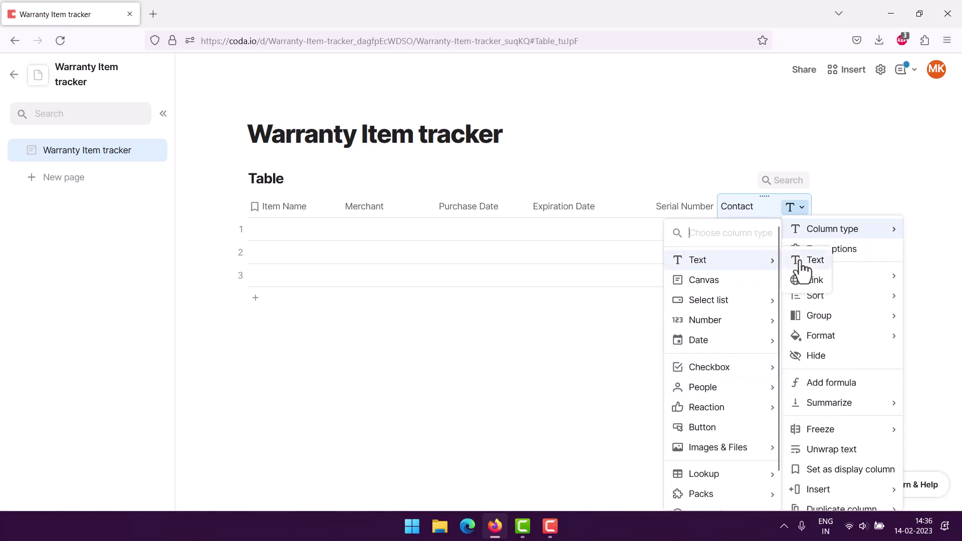
click(817, 259)
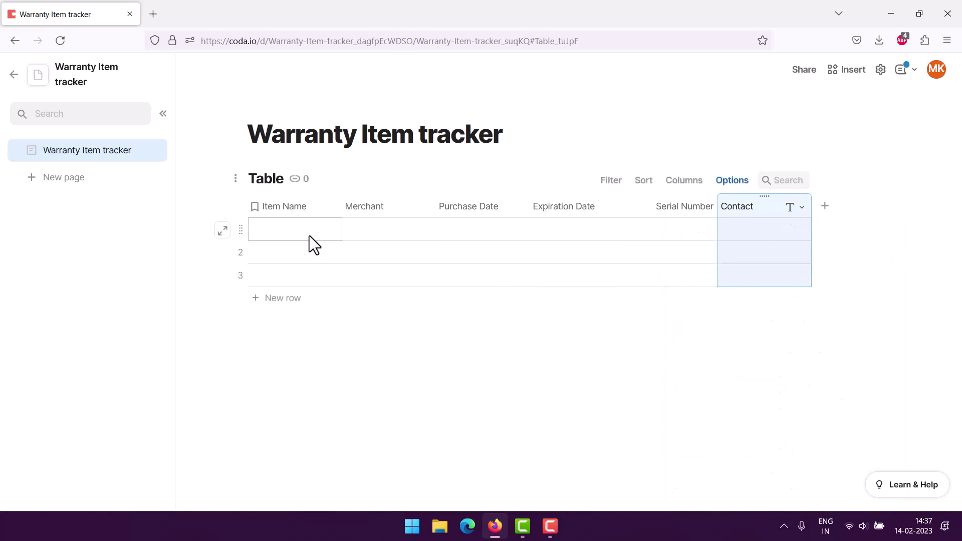
In the Fridge row, enter merchant Samsung and purchase date 2/6/2023.
double_click(272, 229)
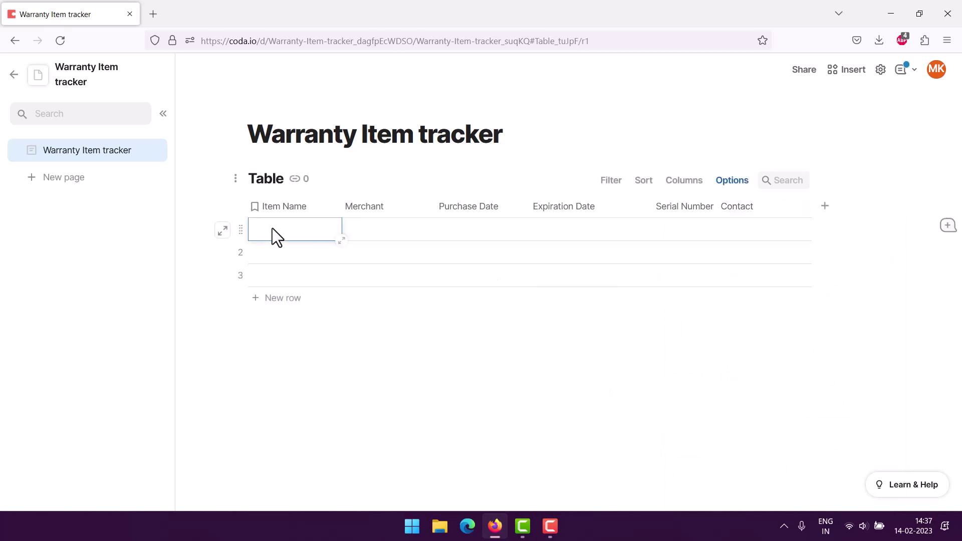
key(Tab)
text(Samsung)
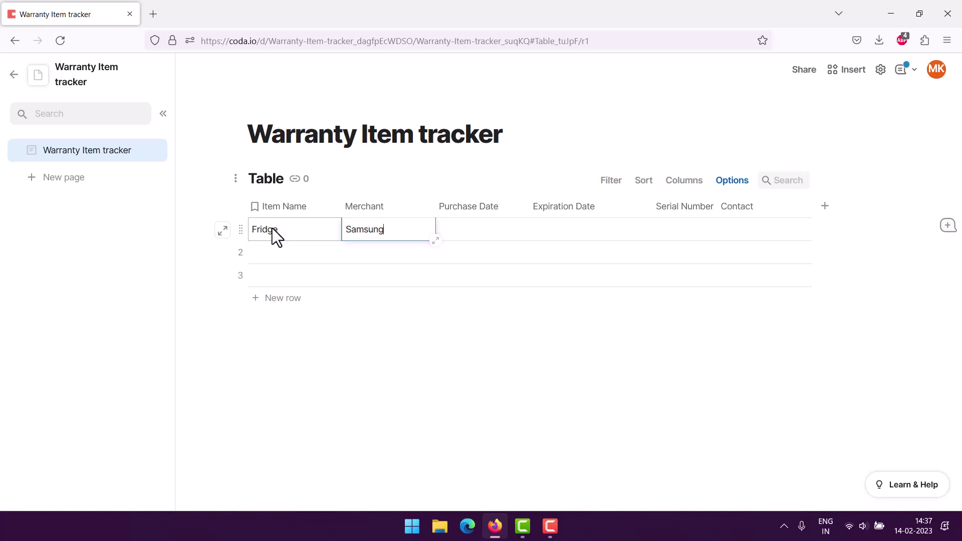
key(Tab)
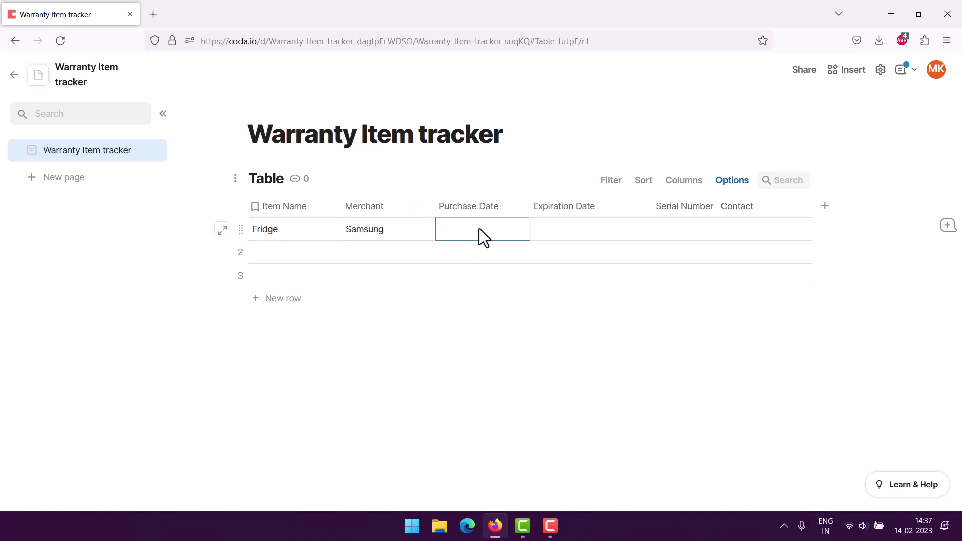
double_click(480, 232)
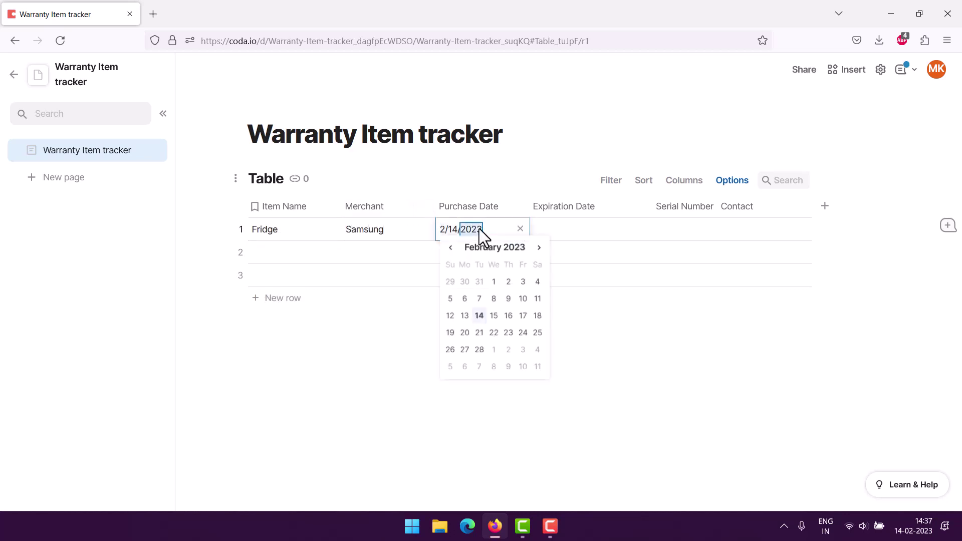
click(465, 301)
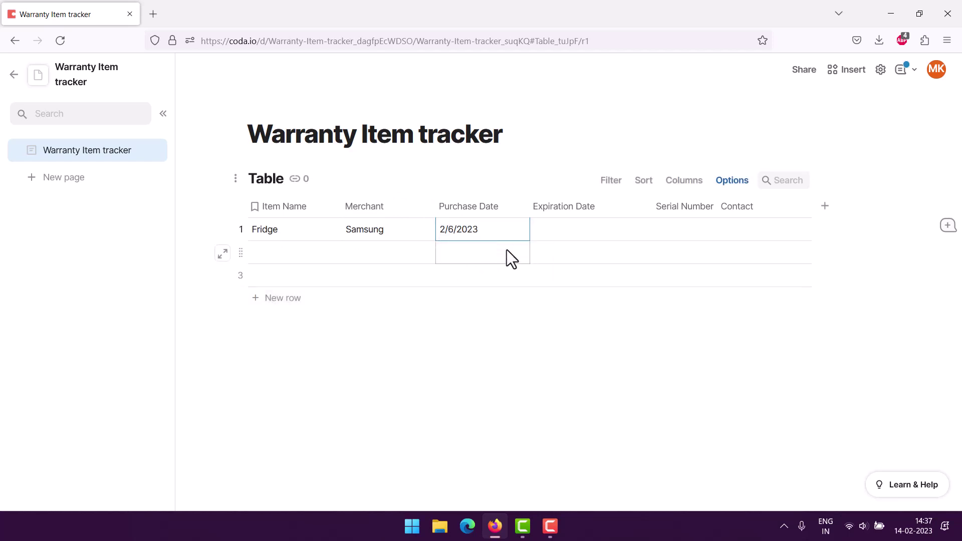
Set the Fridge expiration date to June 10, 2024.
click(558, 226)
double_click(587, 229)
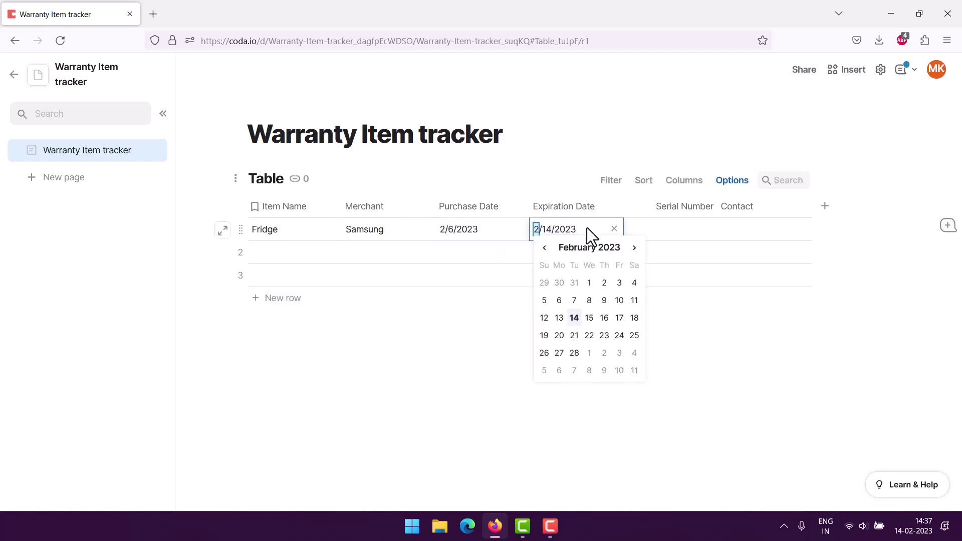
click(634, 247)
click(634, 248)
click(634, 247)
click(634, 247)
click(634, 247)
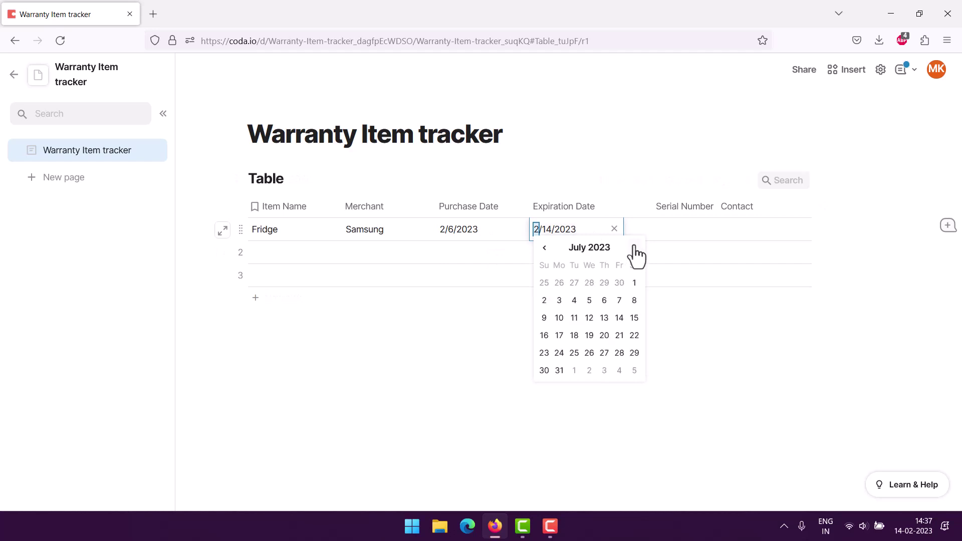
click(634, 248)
click(634, 247)
click(634, 248)
click(634, 248)
click(634, 248)
click(634, 248)
click(634, 248)
click(634, 247)
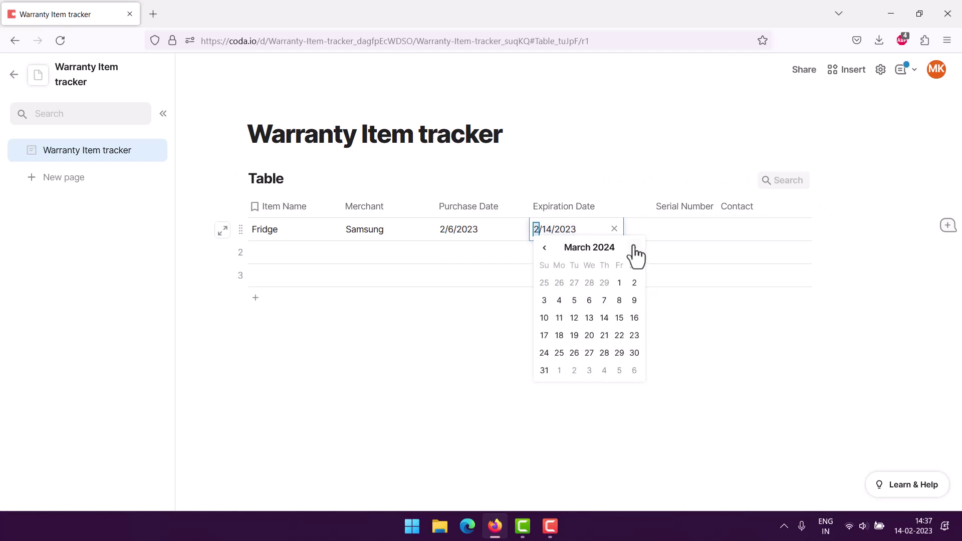
click(634, 247)
click(634, 248)
click(634, 248)
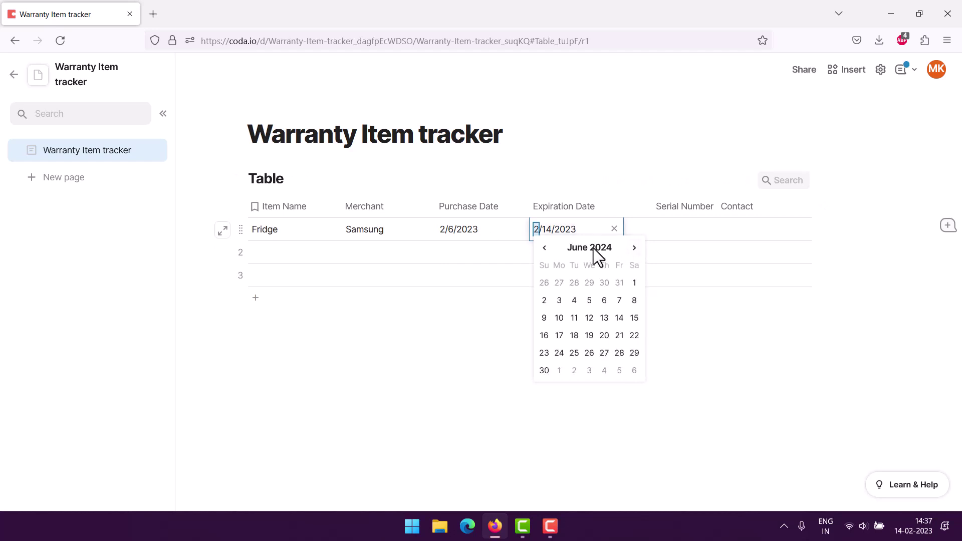
click(558, 317)
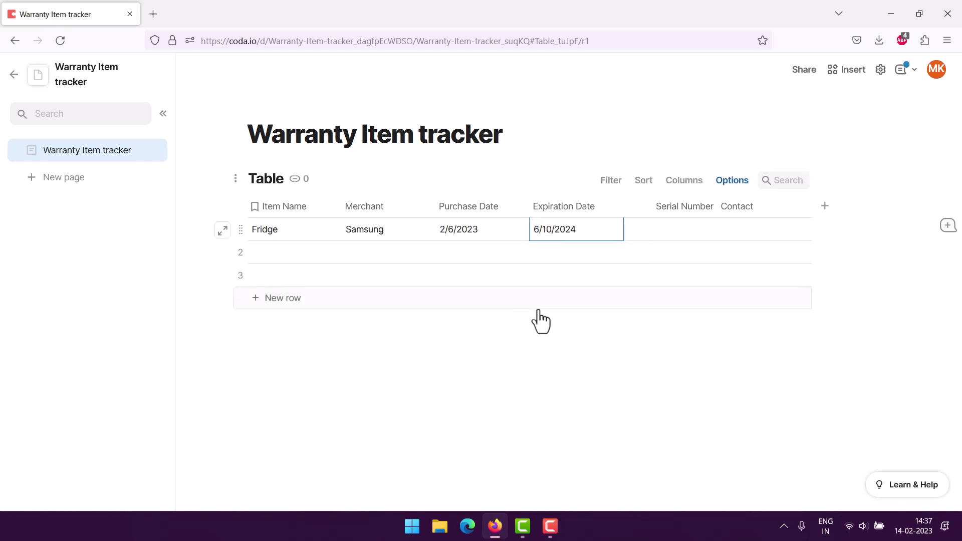
click(645, 229)
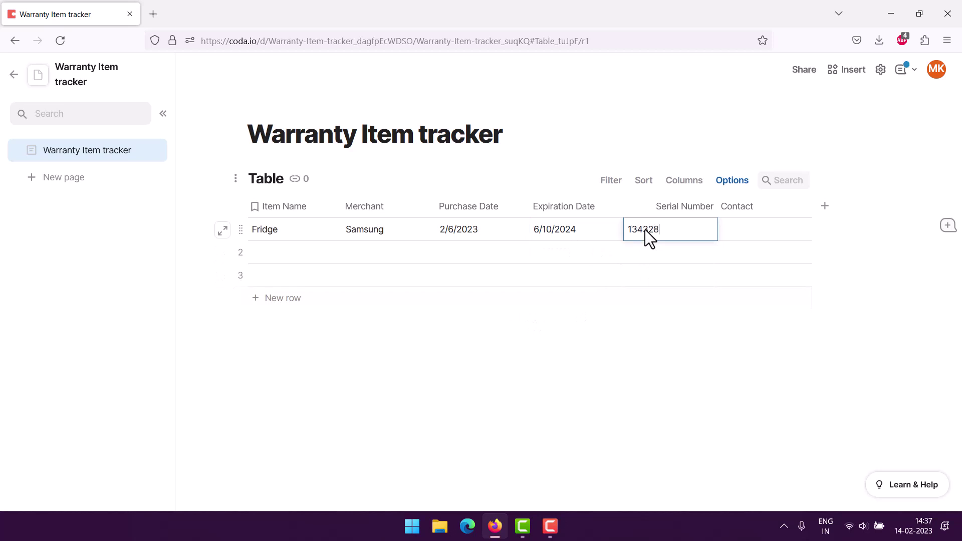
click(723, 228)
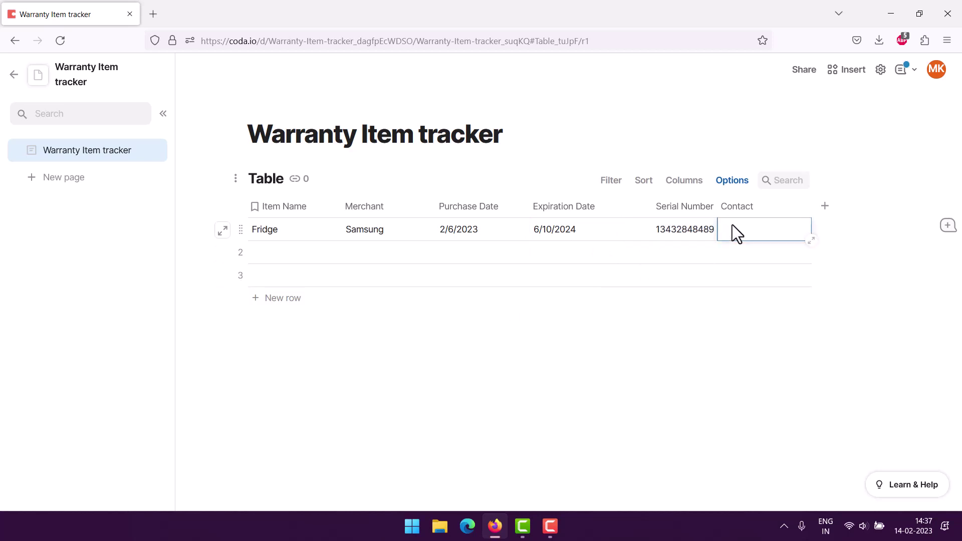
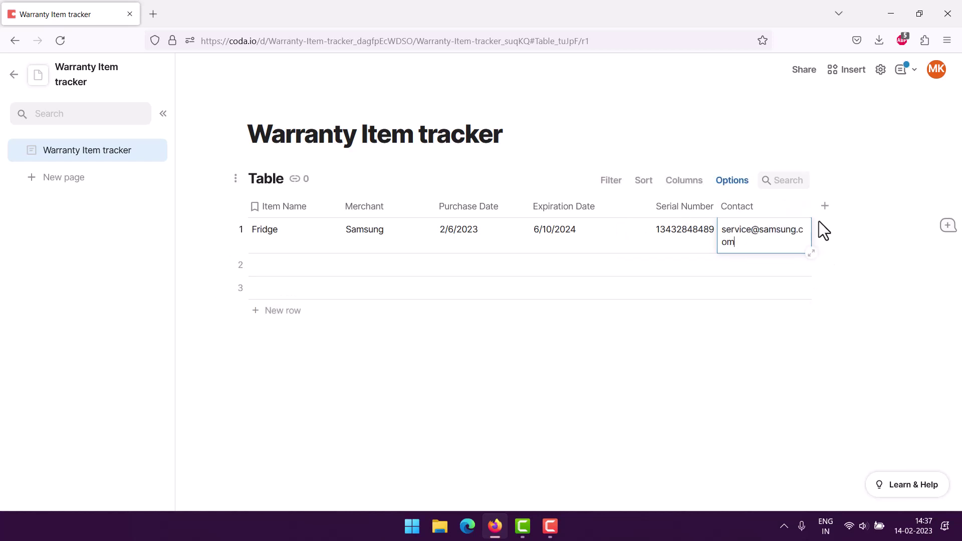
mouse_move(810, 211)
mouse_down()
mouse_move(834, 216)
mouse_move(818, 220)
mouse_up()
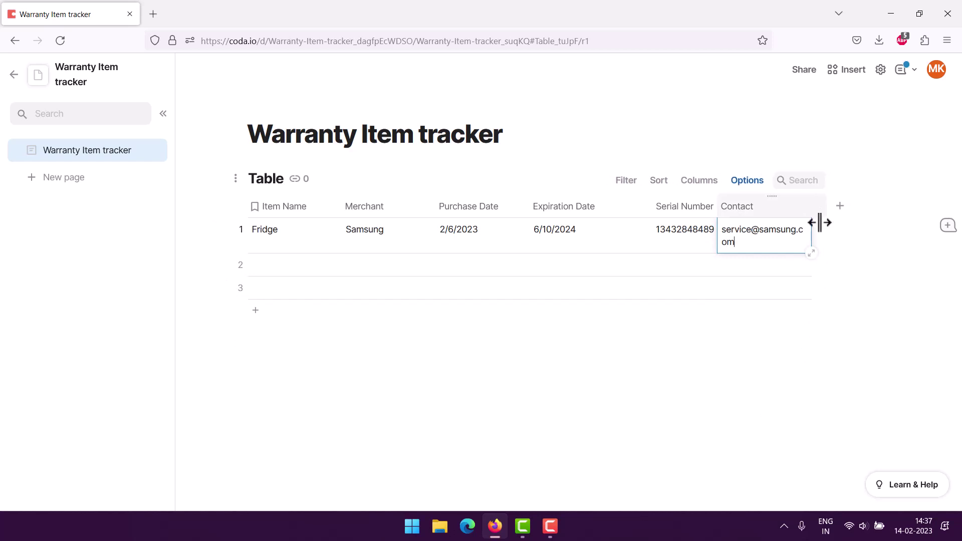
Enter item TV and merchant Xiaomi in the second row.
click(630, 357)
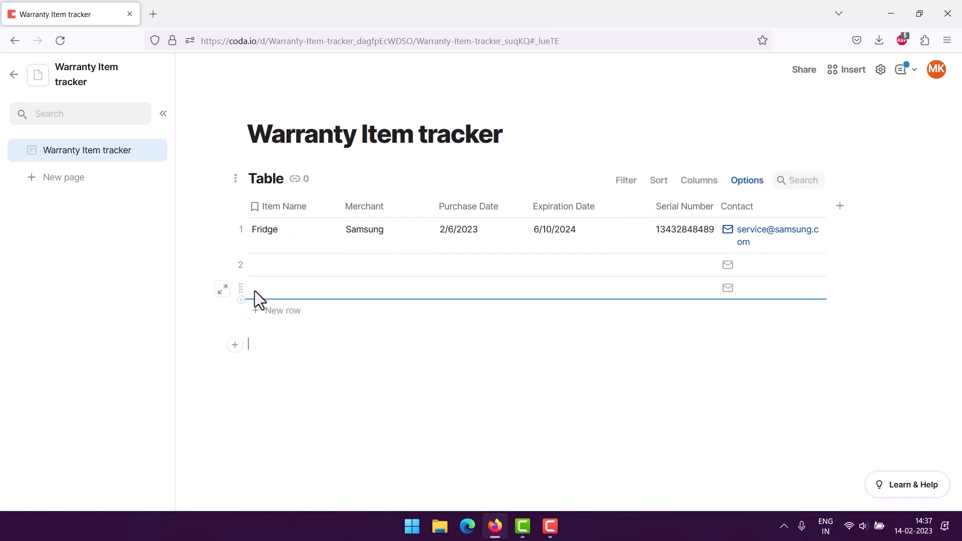
click(271, 261)
click(271, 260)
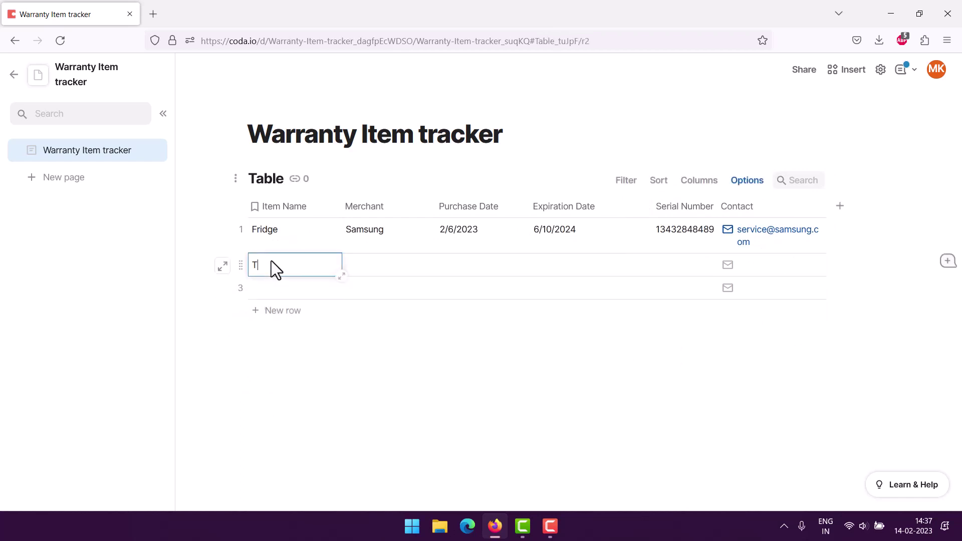
text(TV)
key(Tab)
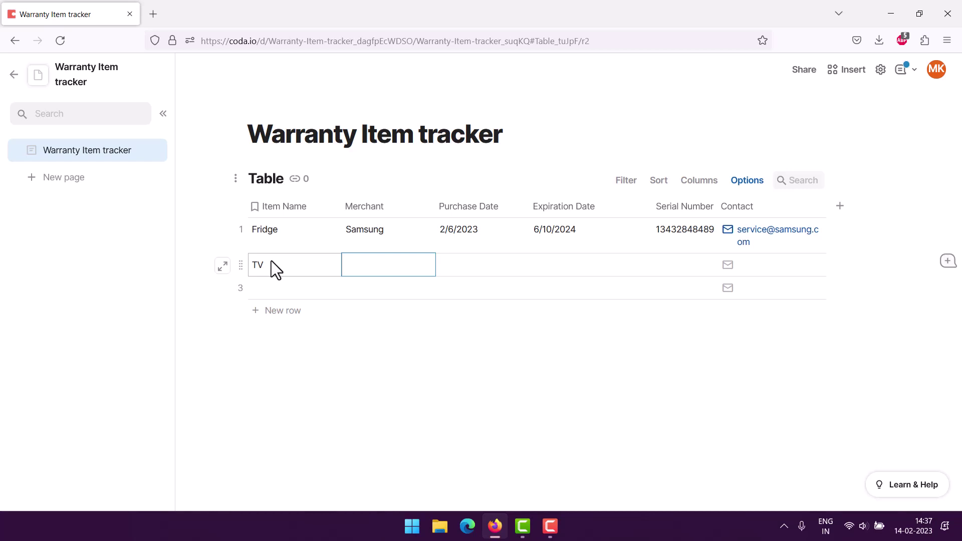
text(Xiaomi)
key(Tab)
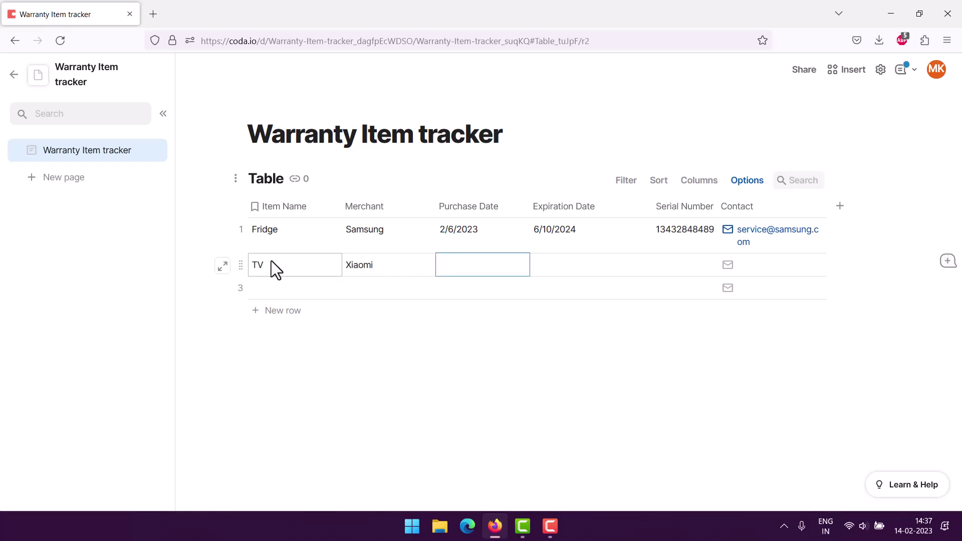
Set the TV purchase date to 10/4/2022 and expiration date to 4/19/2023.
click(496, 263)
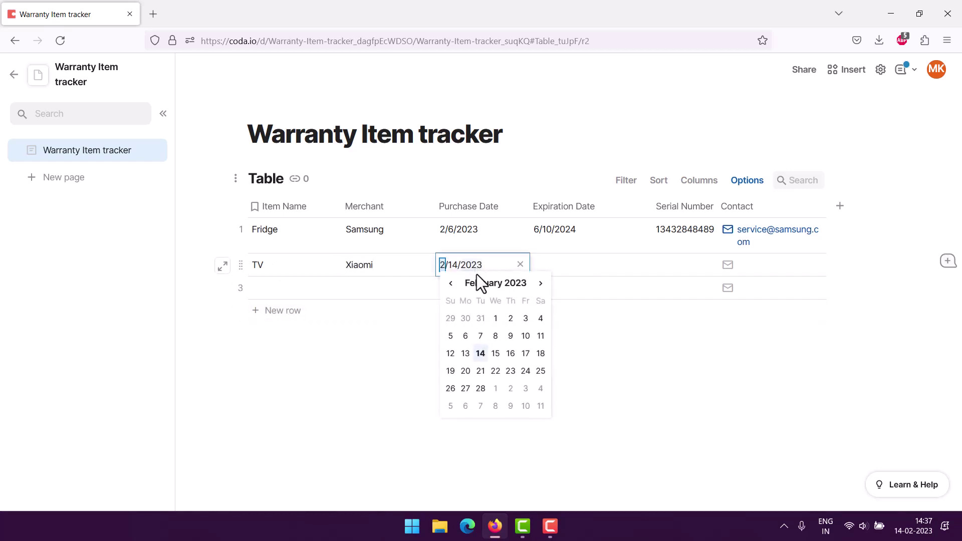
click(451, 283)
click(451, 283)
click(451, 283)
click(450, 283)
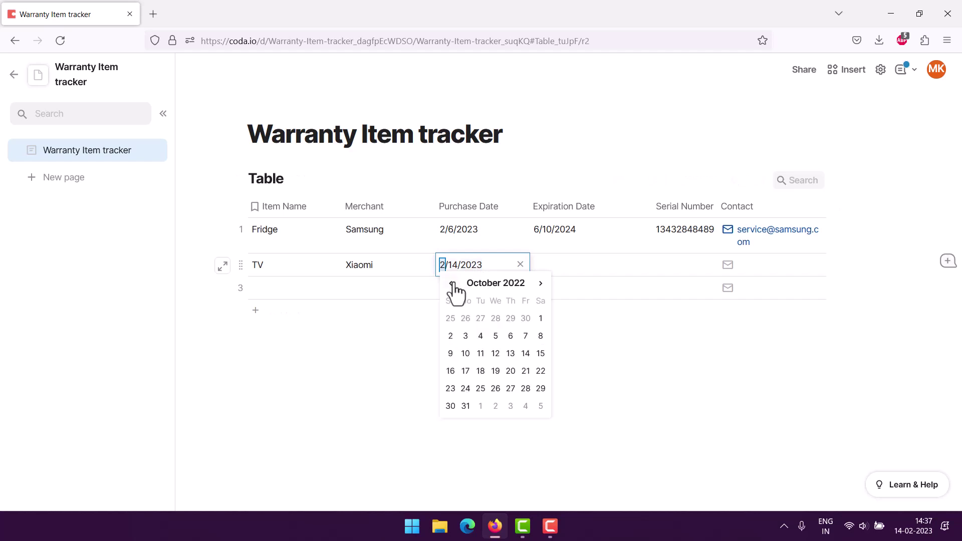
click(481, 336)
click(560, 266)
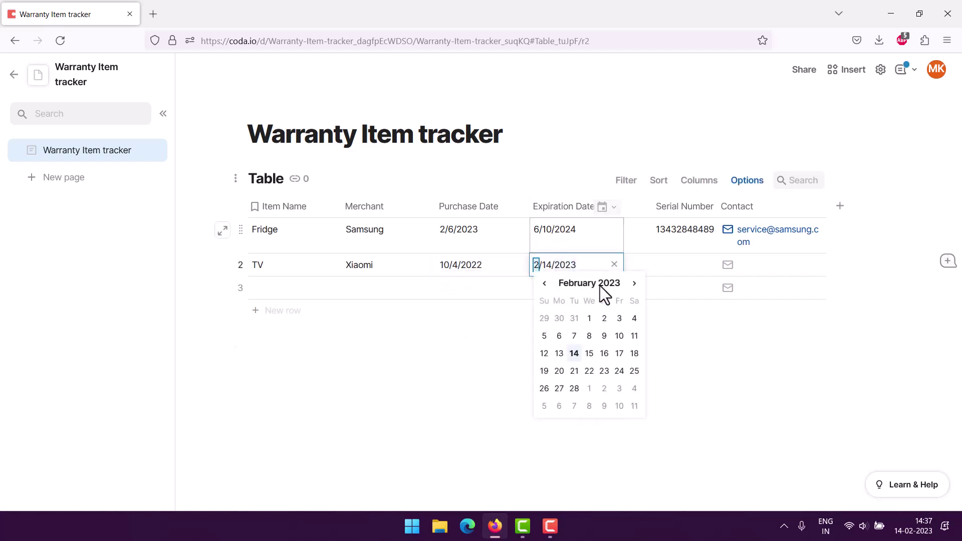
click(634, 284)
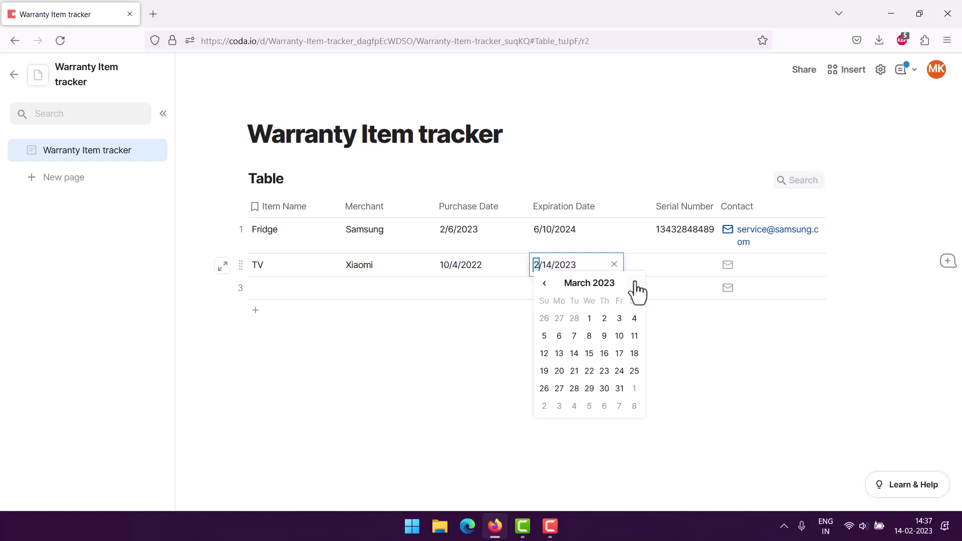
click(636, 283)
click(589, 370)
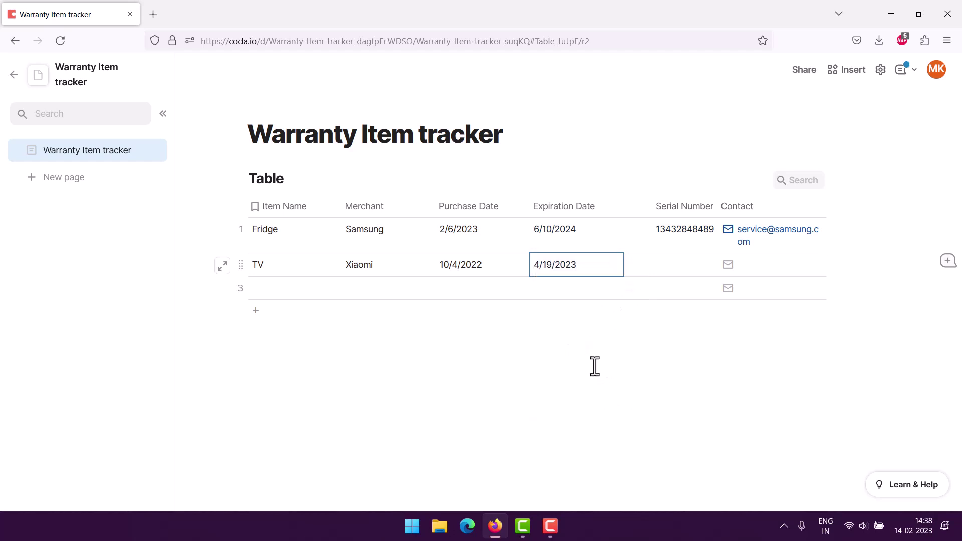
click(675, 268)
click(675, 268)
text(34234234234)
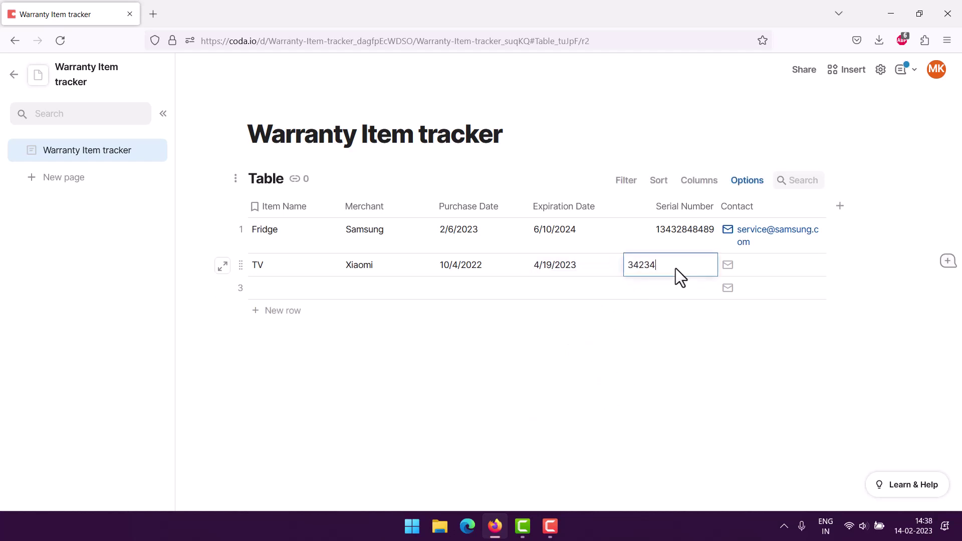
click(762, 263)
click(762, 264)
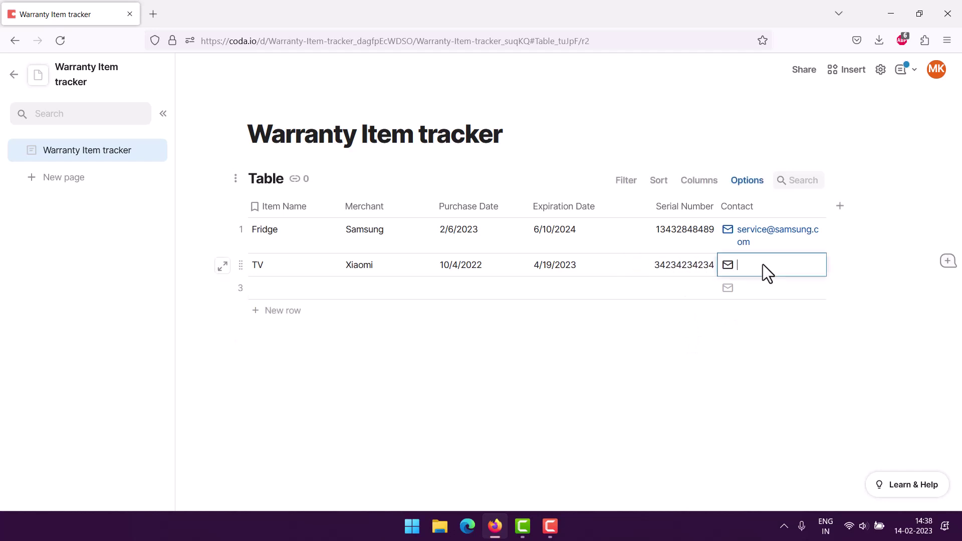
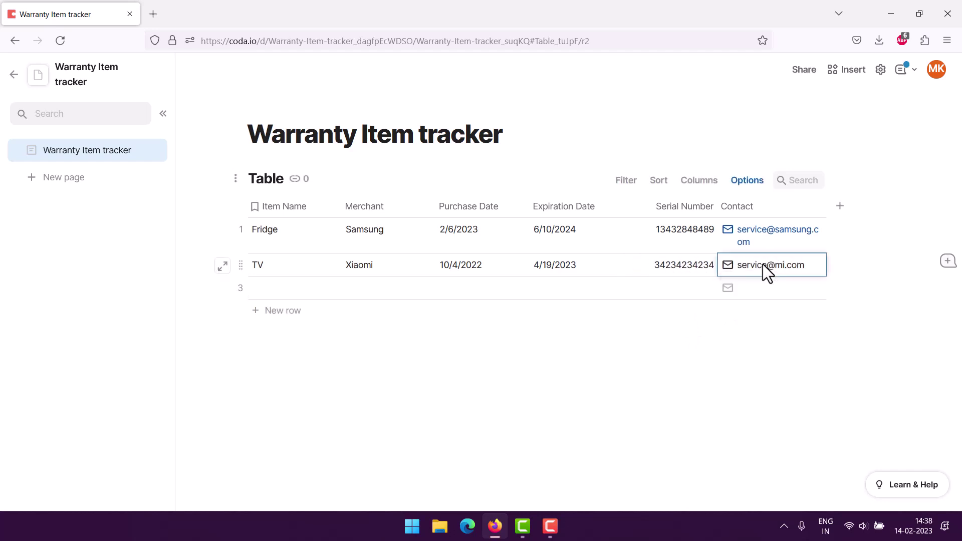
click(448, 363)
click(335, 290)
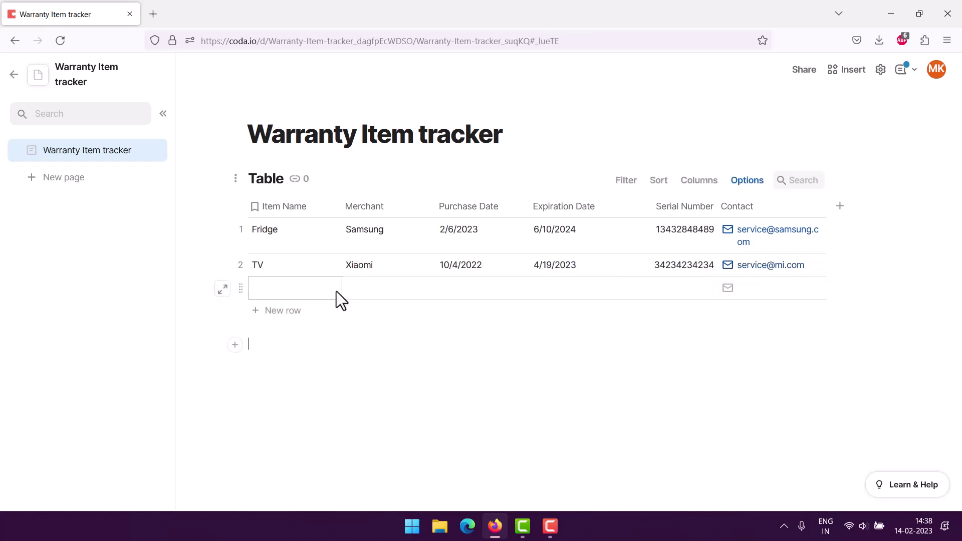
click(378, 384)
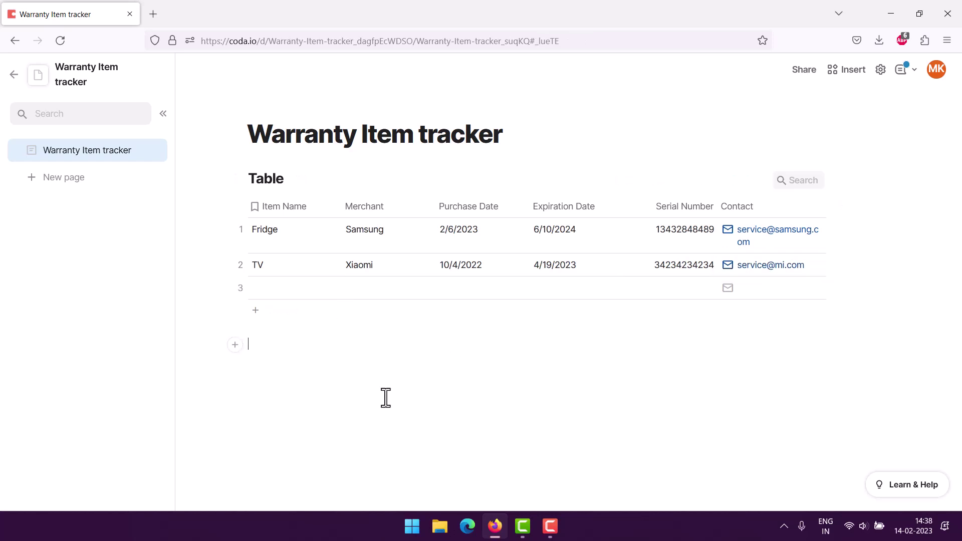